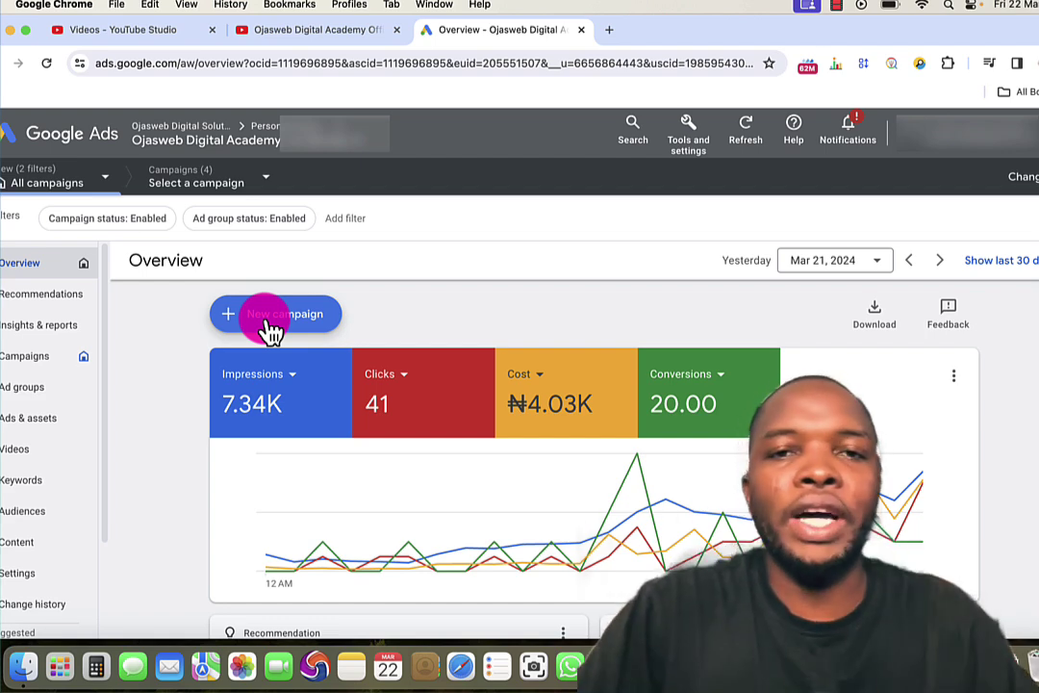
# Start a new campaign and choose Awareness and consideration as its objective
pyautogui.click(272, 330)
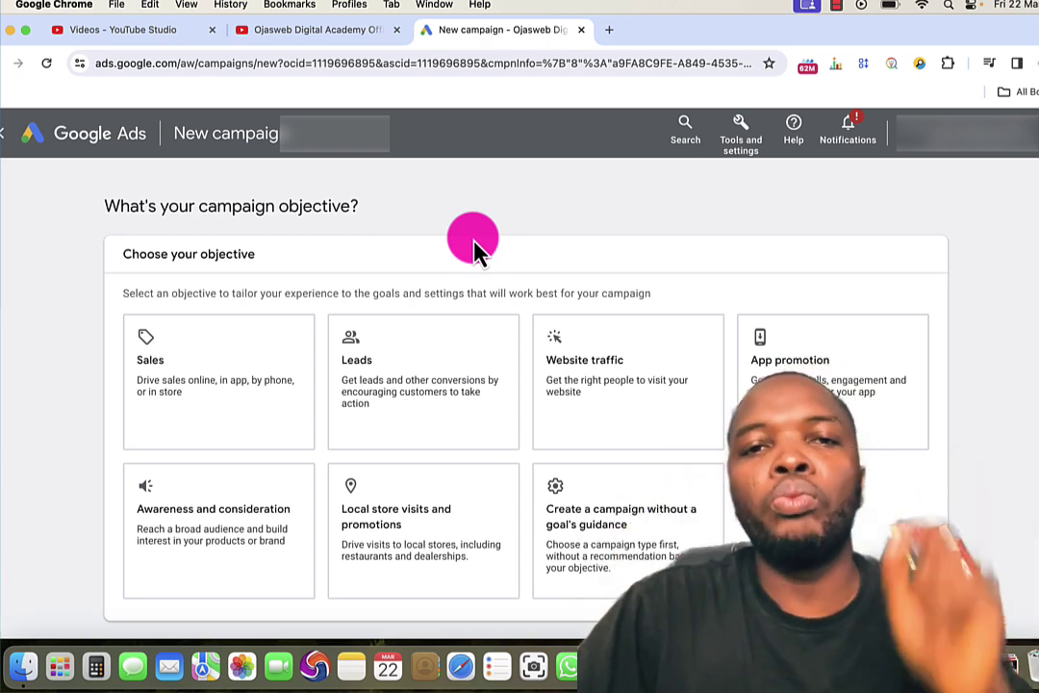
pyautogui.click(222, 506)
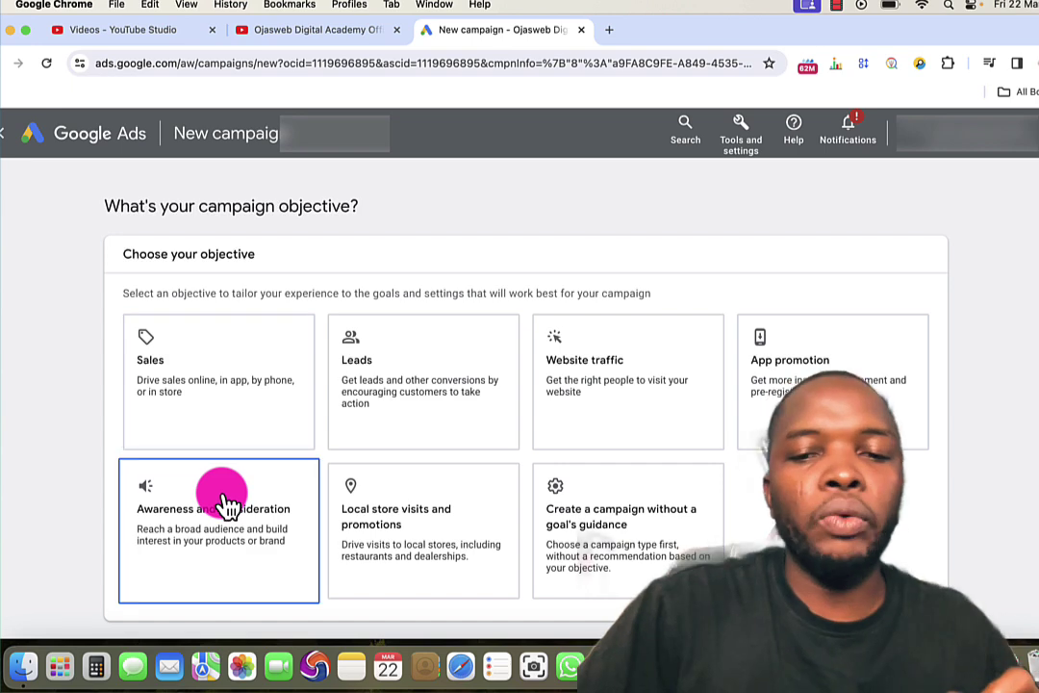
pyautogui.click(651, 519)
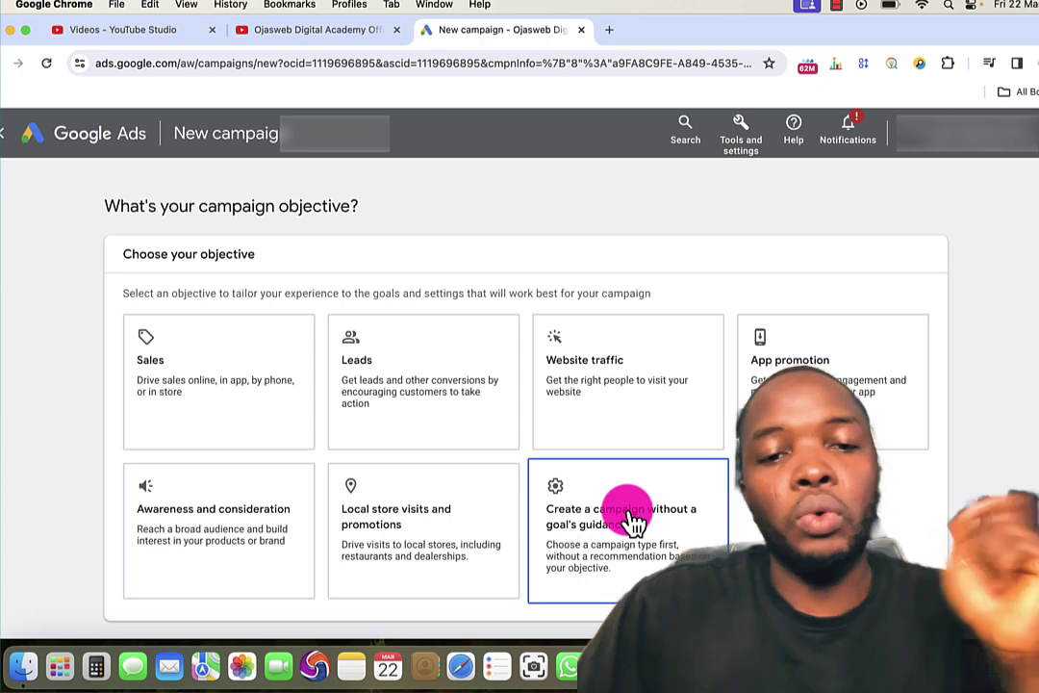
pyautogui.click(183, 515)
pyautogui.scroll(-2, 183, 515)
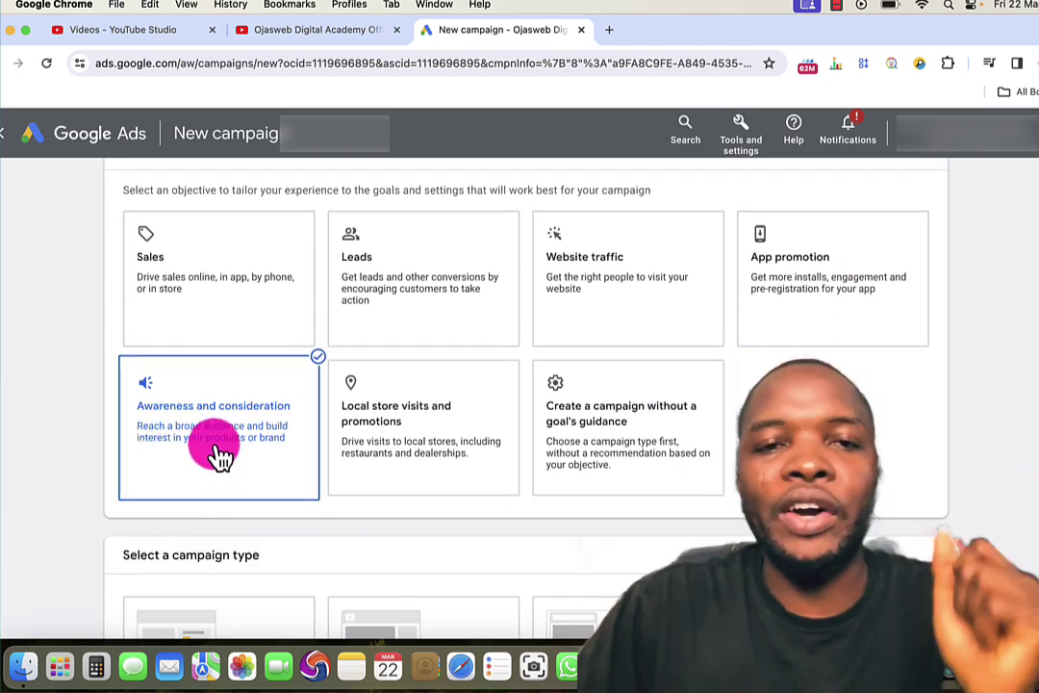
pyautogui.scroll(-1, 313, 504)
pyautogui.scroll(-3, 317, 467)
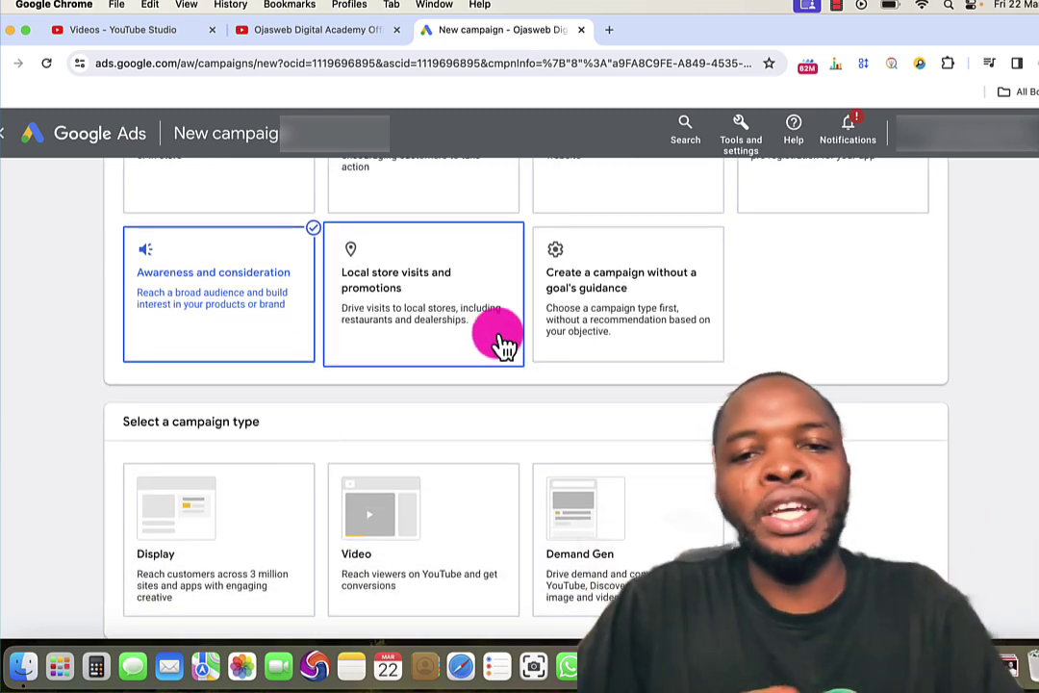
# Switch the objective to "Create a campaign without a goal's guidance" and look through the campaign types it offers
pyautogui.click(628, 297)
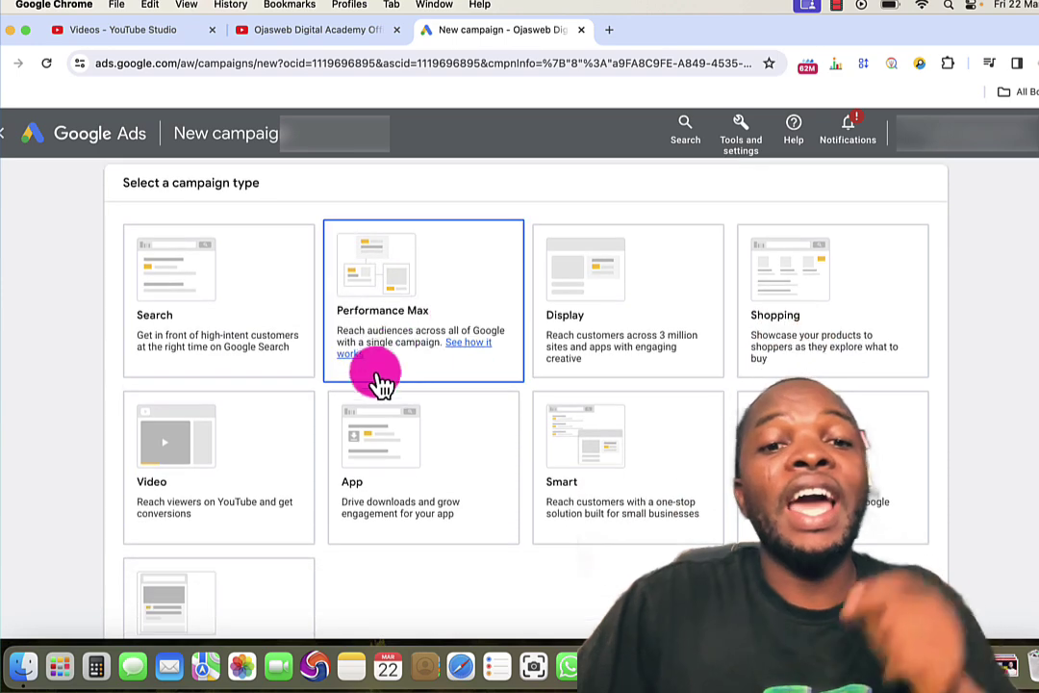
pyautogui.scroll(-1, 164, 577)
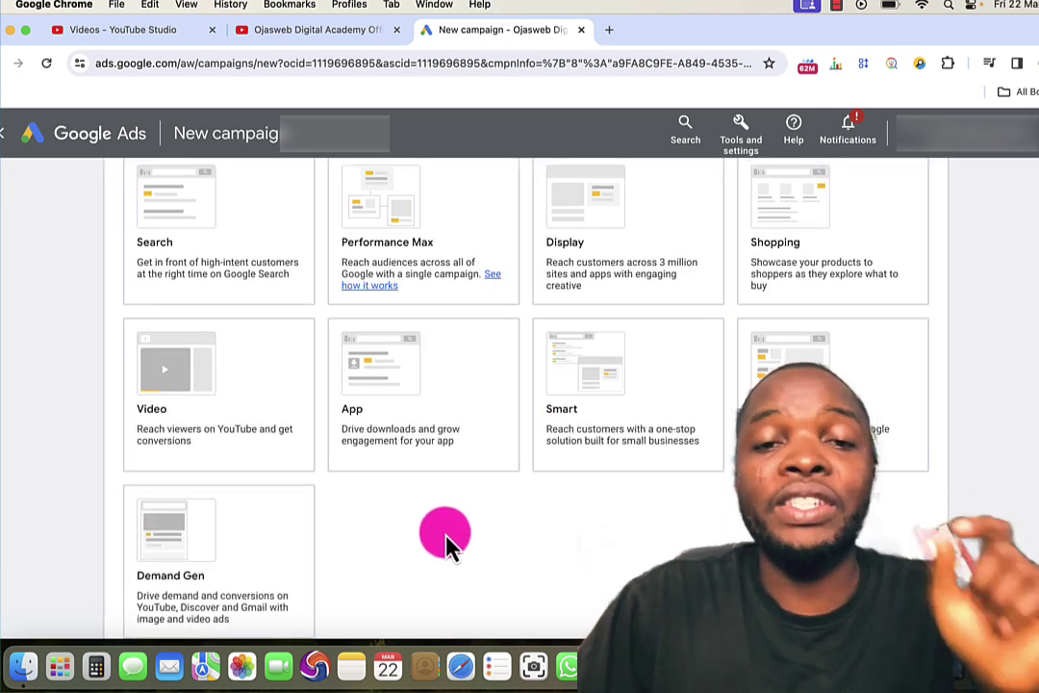
pyautogui.scroll(3, 443, 529)
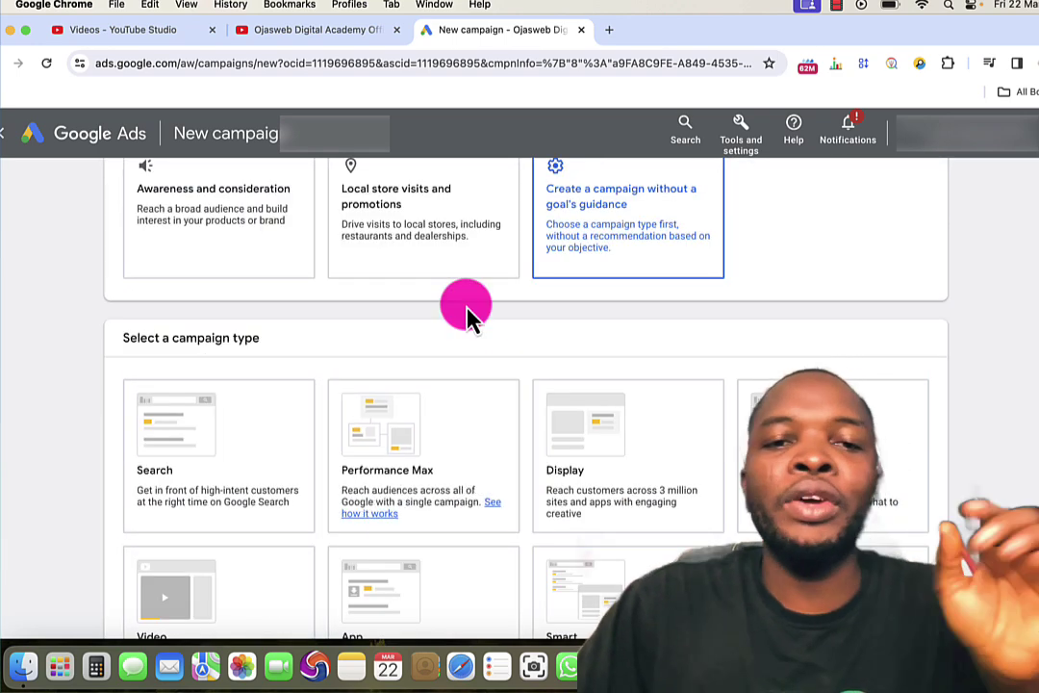
pyautogui.scroll(2, 498, 310)
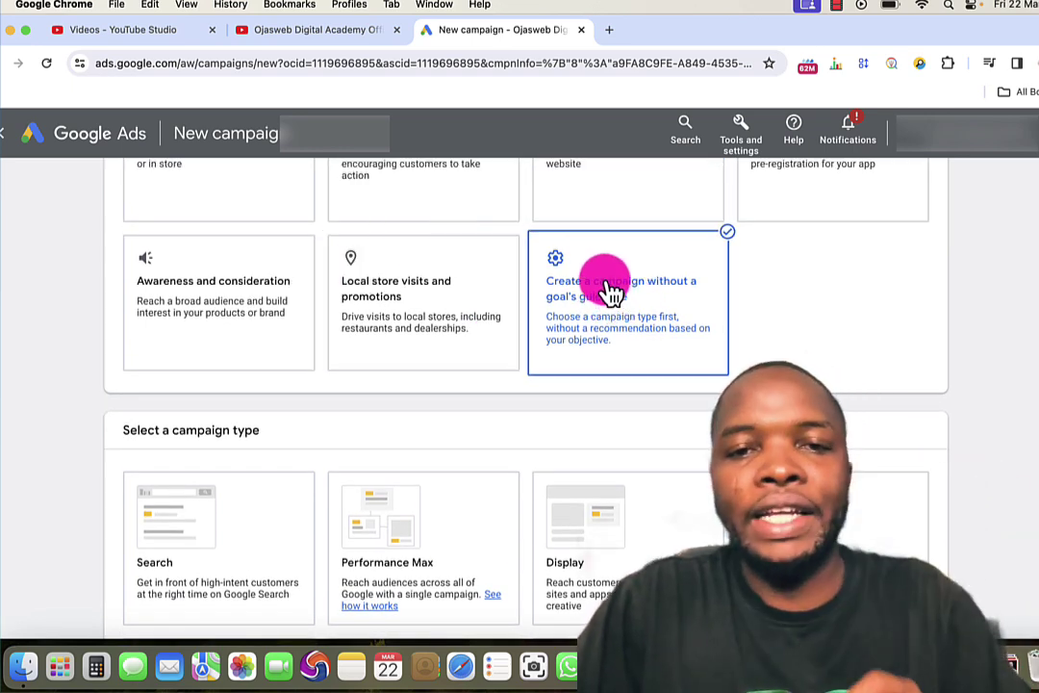
# Set the objective back to Awareness and consideration and select Video as the campaign type
pyautogui.click(199, 300)
pyautogui.scroll(-3, 335, 342)
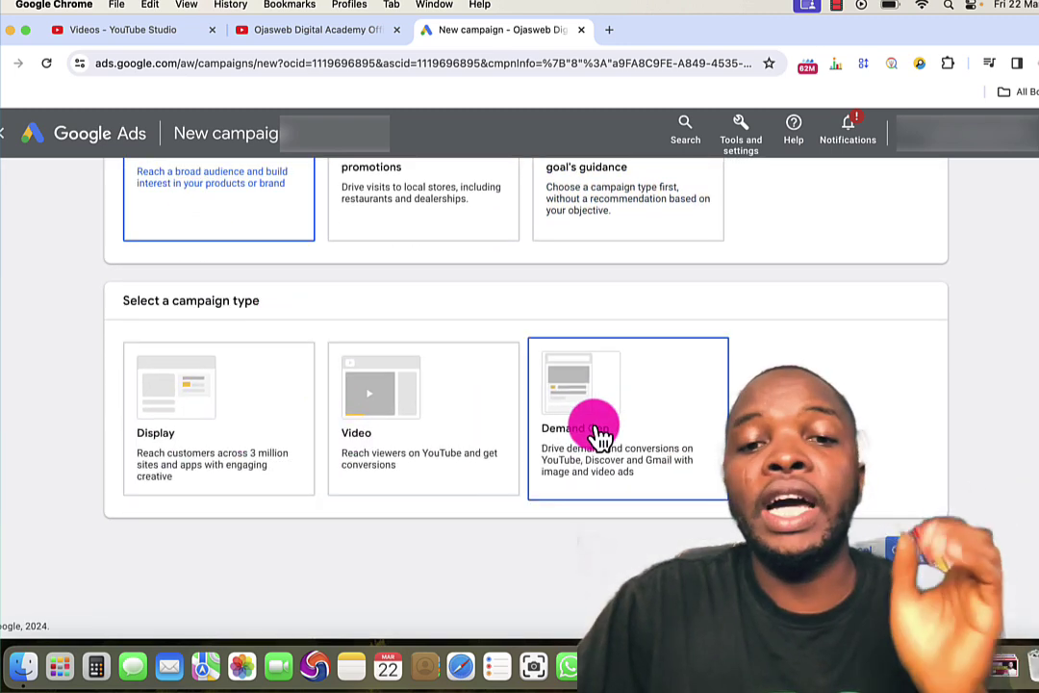
pyautogui.click(403, 406)
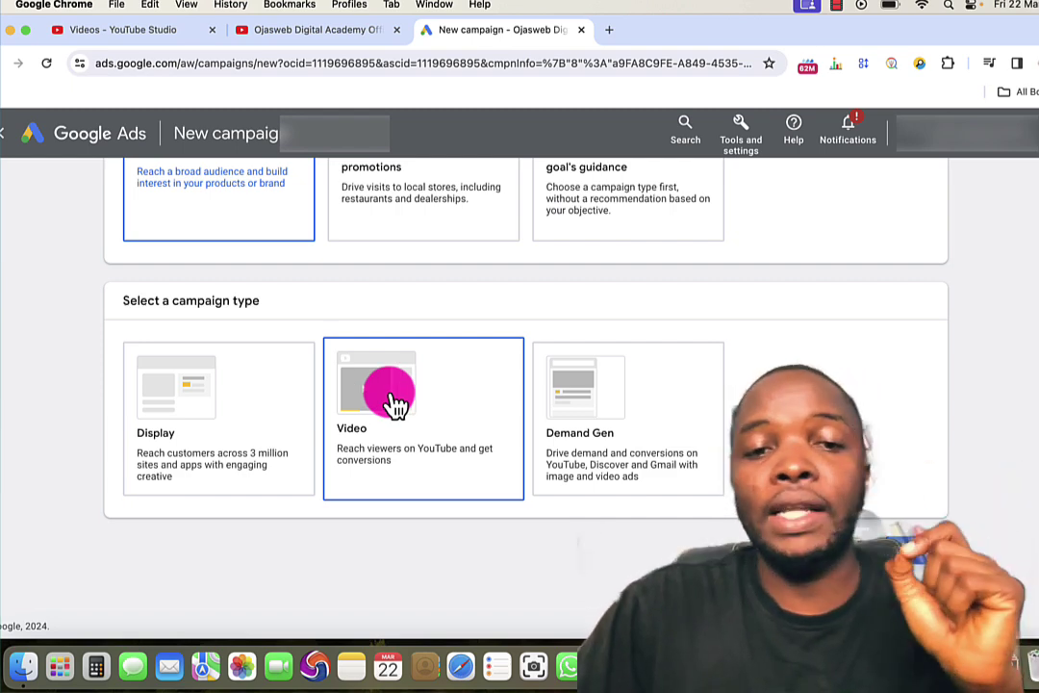
pyautogui.click(397, 404)
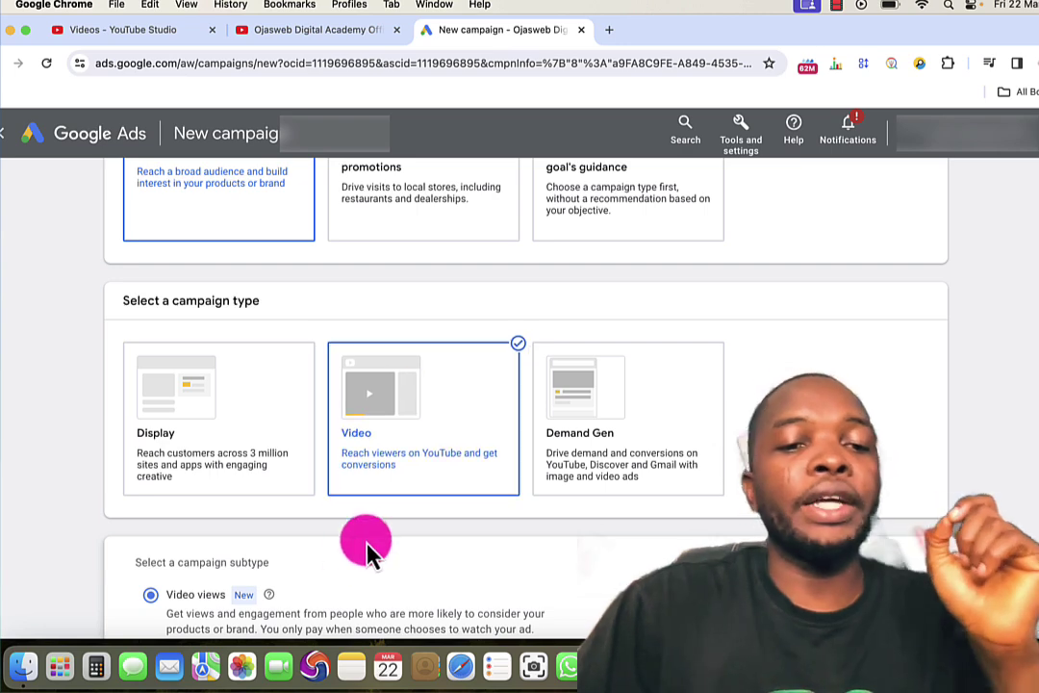
# Choose the Video reach subtype with Non-skippable reach and continue to the campaign settings
pyautogui.scroll(-5, 366, 543)
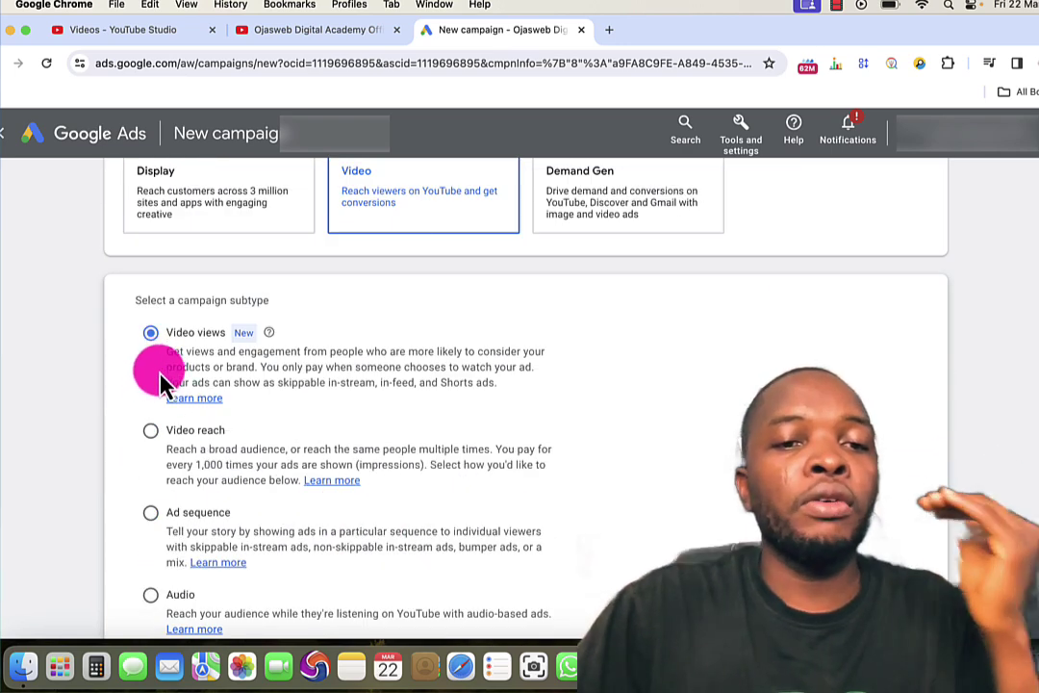
pyautogui.scroll(-1, 161, 375)
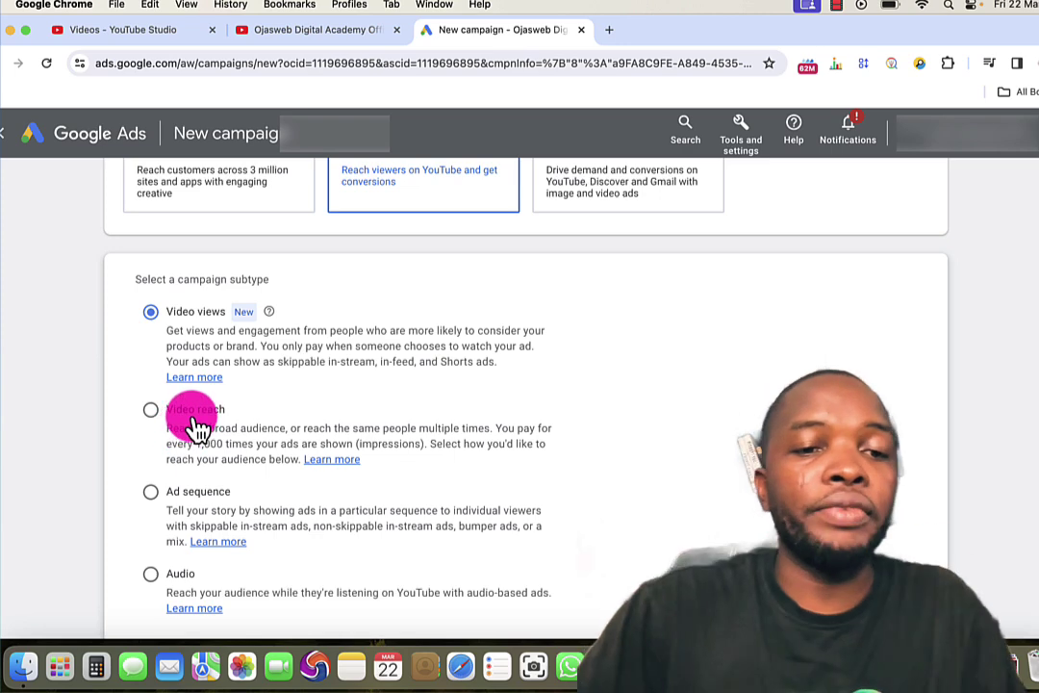
pyautogui.scroll(-1, 219, 524)
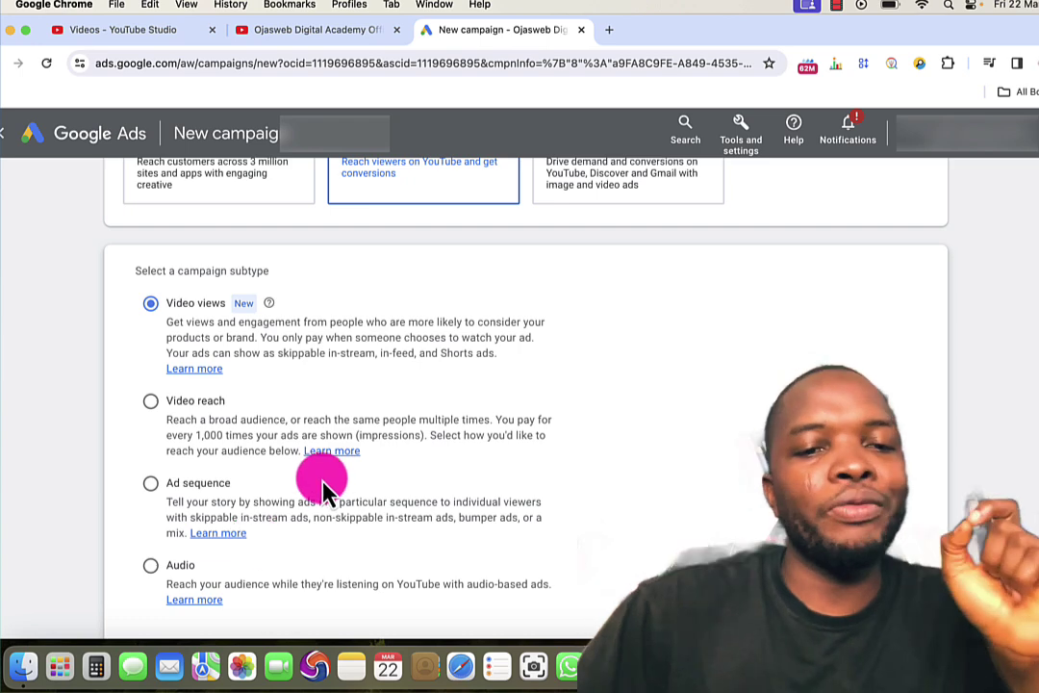
pyautogui.click(154, 406)
pyautogui.scroll(-5, 452, 401)
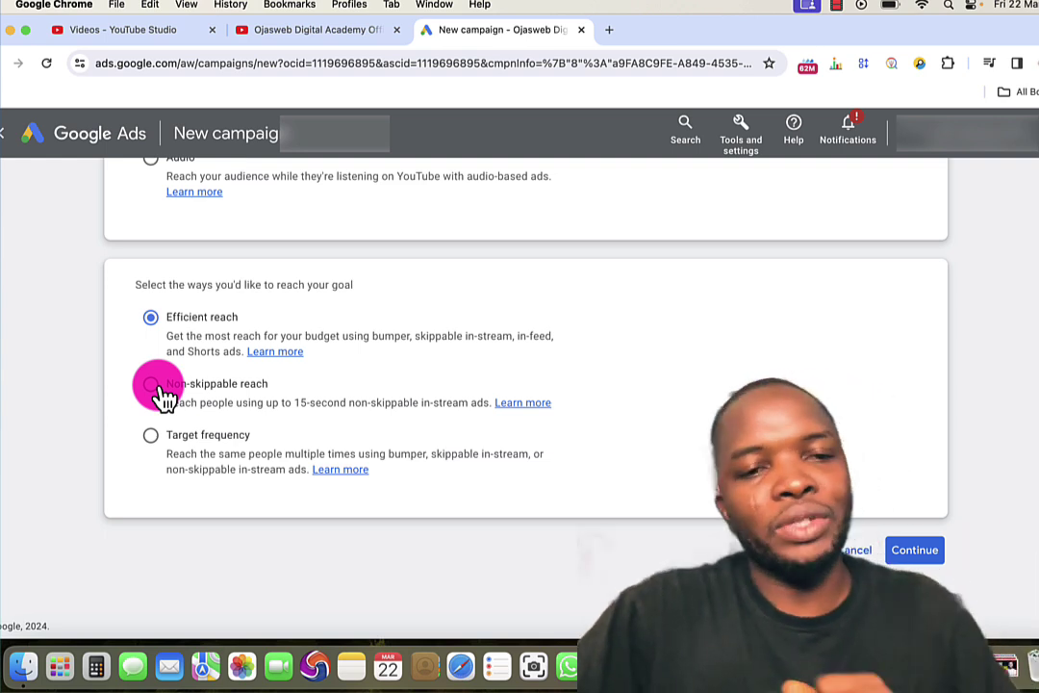
pyautogui.click(152, 384)
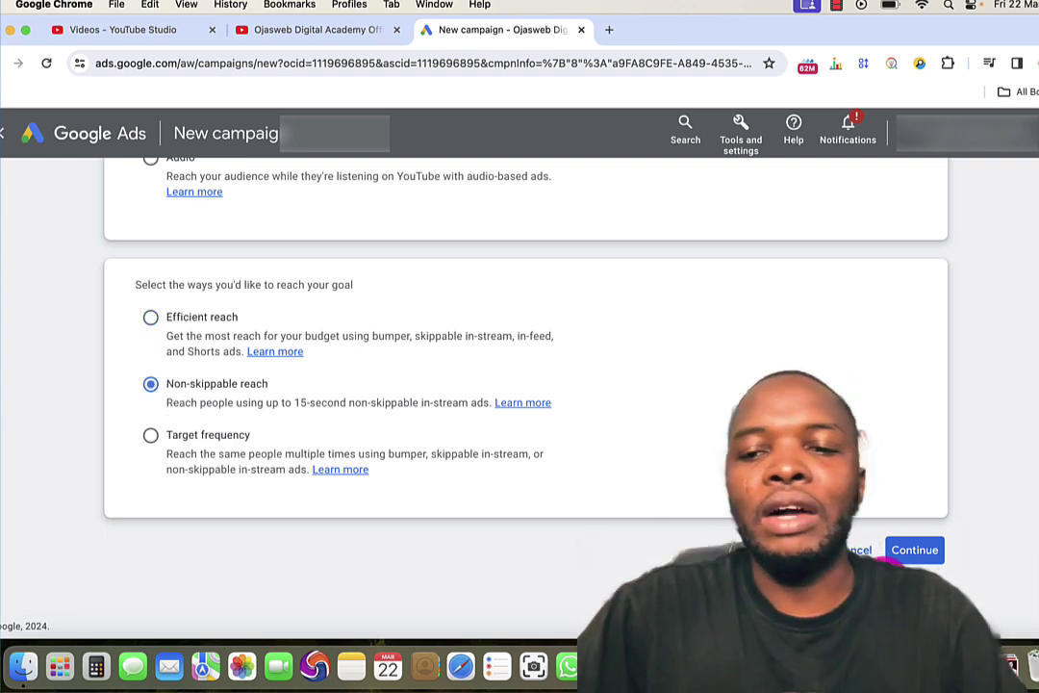
pyautogui.click(914, 552)
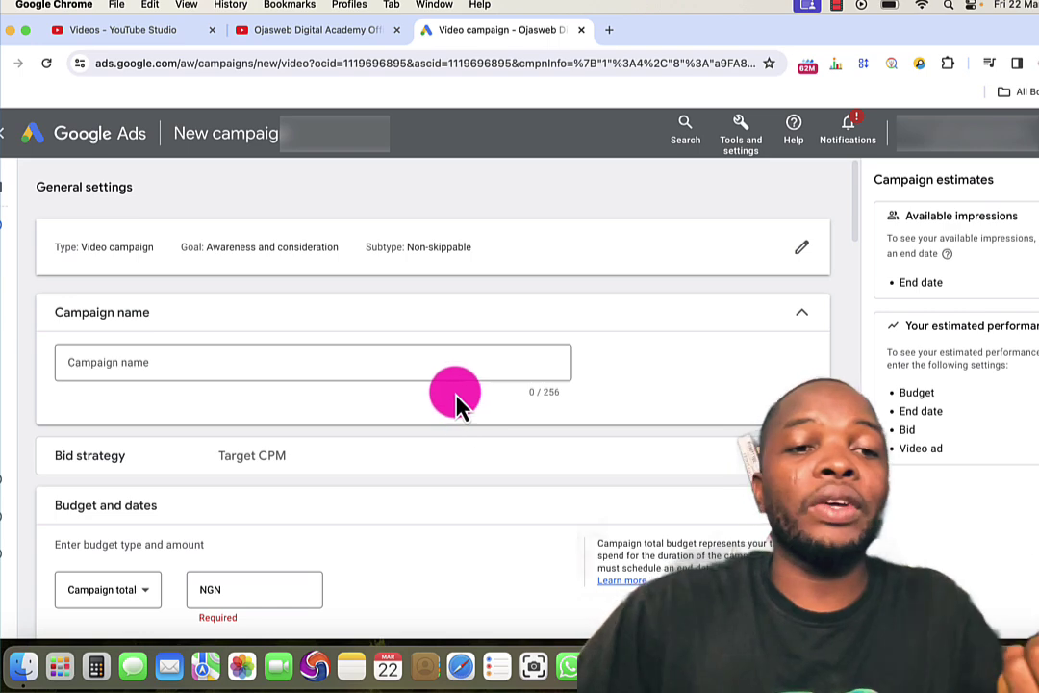
# Name the campaign "Brand Awareness - Demo Campaign" and expand the bid strategy settings to review them
pyautogui.click(349, 363)
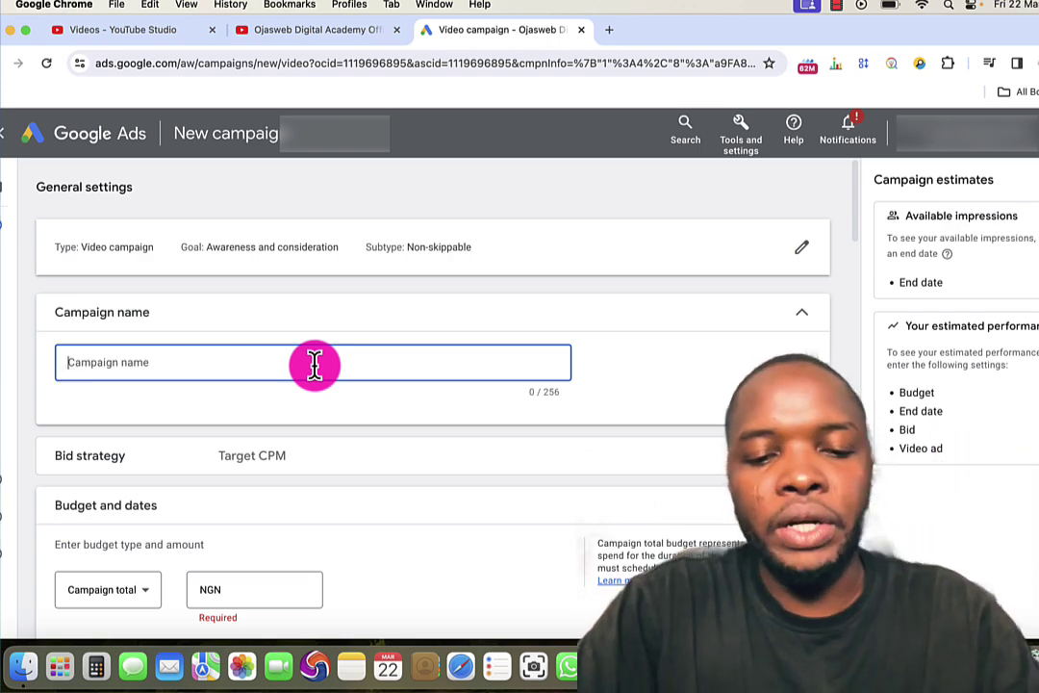
pyautogui.write('Brand Awareness -  Demo Campaign')
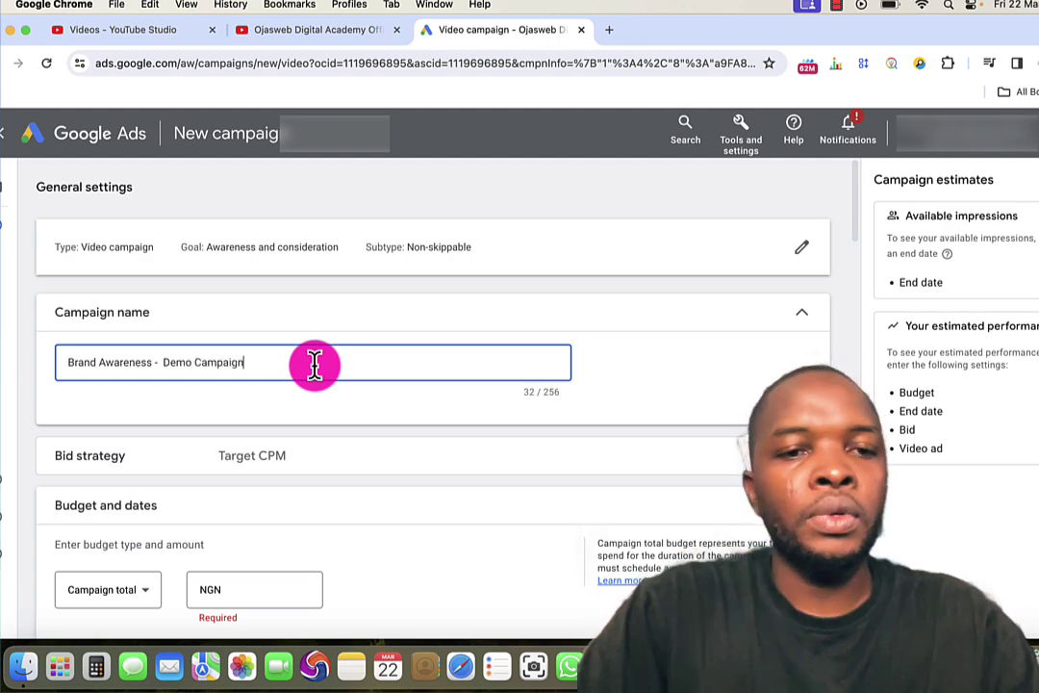
pyautogui.scroll(-1, 229, 444)
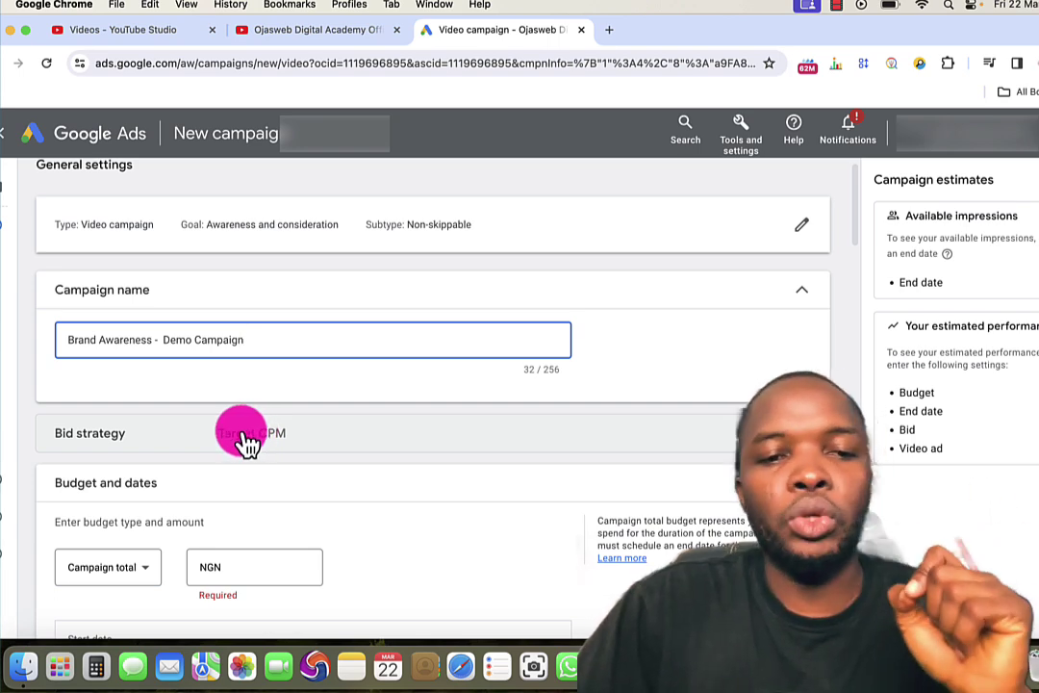
pyautogui.click(246, 437)
pyautogui.scroll(-3, 241, 436)
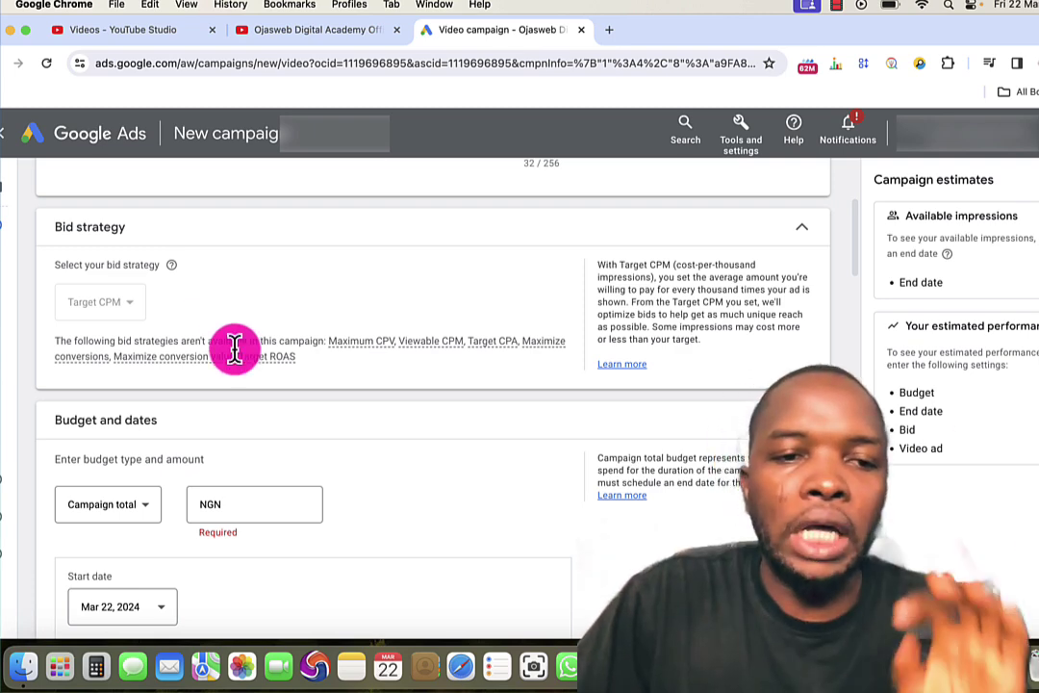
pyautogui.scroll(-1, 213, 416)
pyautogui.scroll(-2, 212, 412)
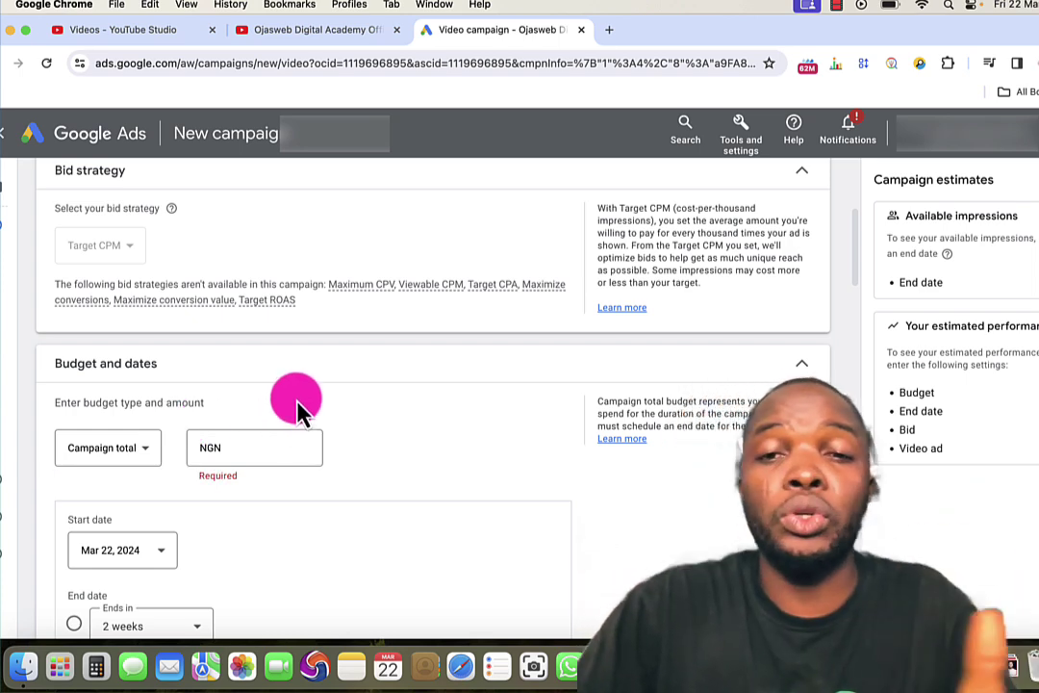
# Try the Daily budget type, then return the budget type to Campaign total
pyautogui.click(125, 452)
pyautogui.click(86, 466)
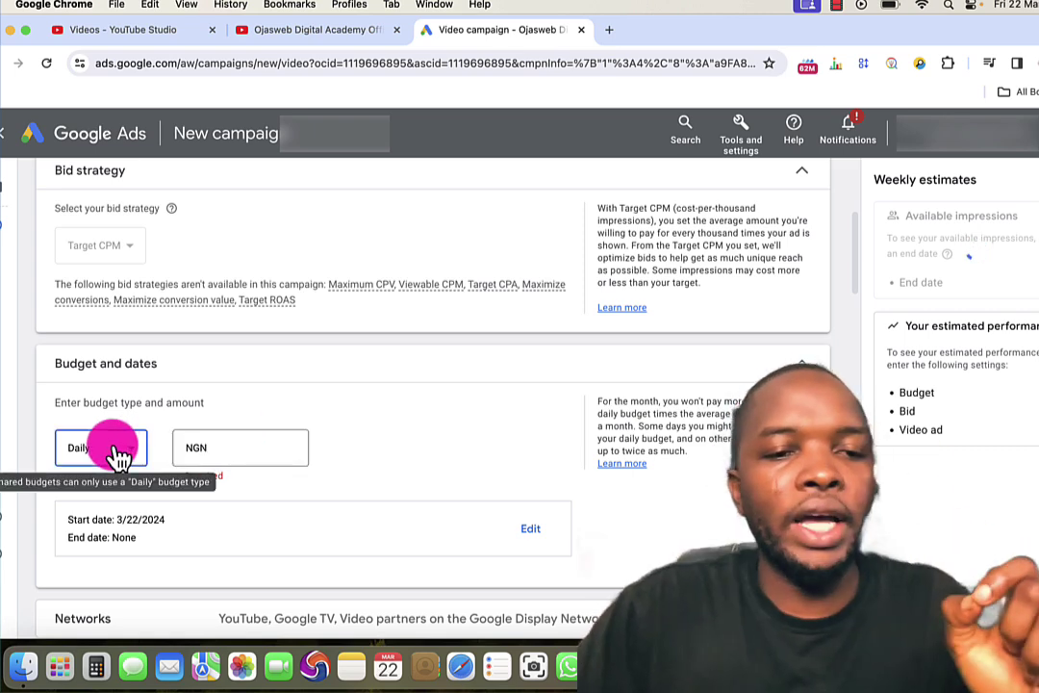
pyautogui.click(116, 452)
pyautogui.click(104, 498)
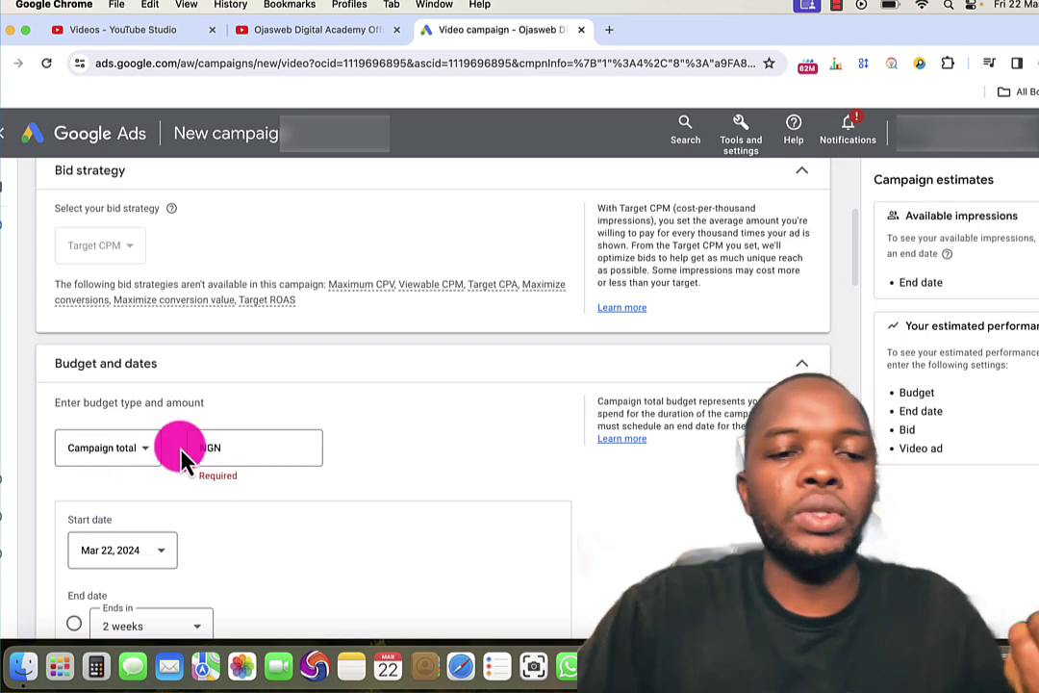
# Set the campaign total budget to NGN 5,000.00
pyautogui.click(271, 444)
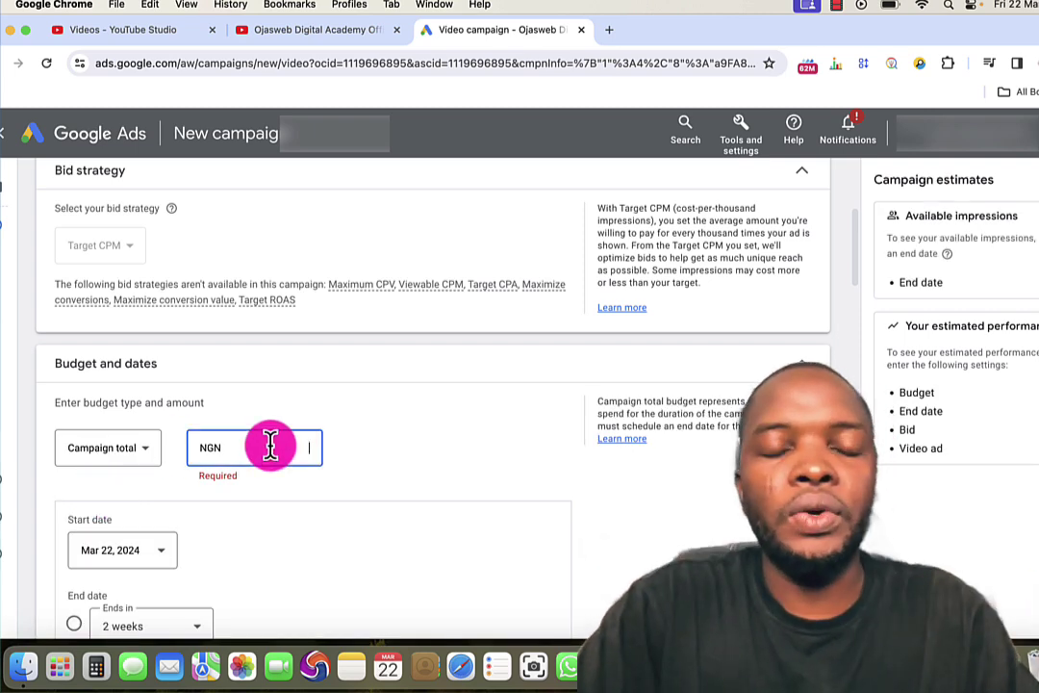
pyautogui.scroll(-3, 274, 433)
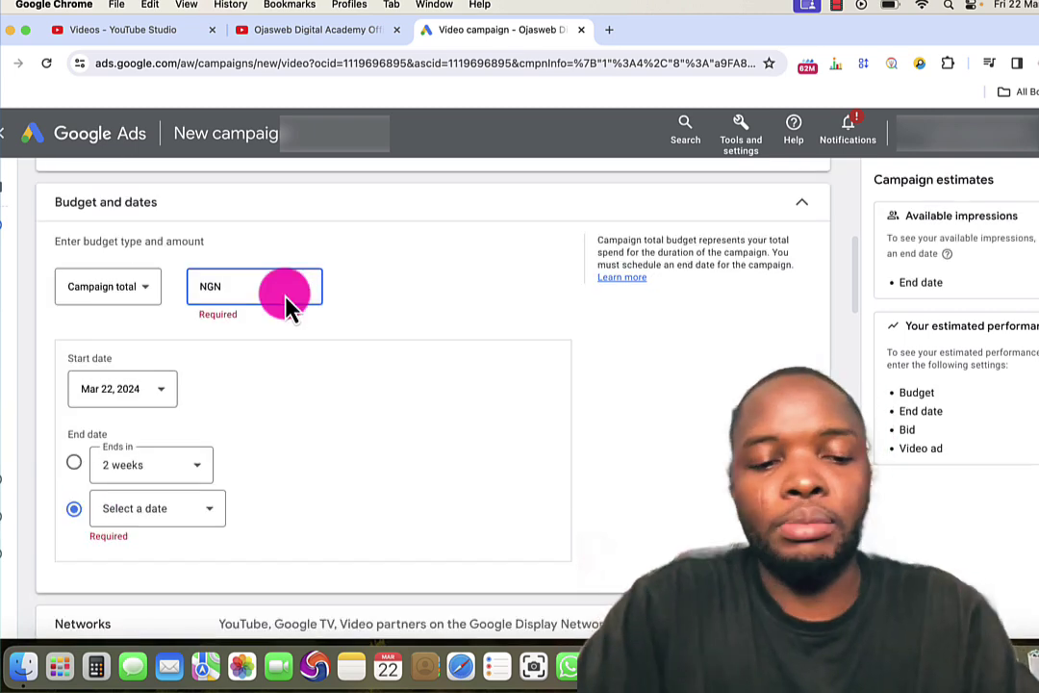
pyautogui.write('500.00')
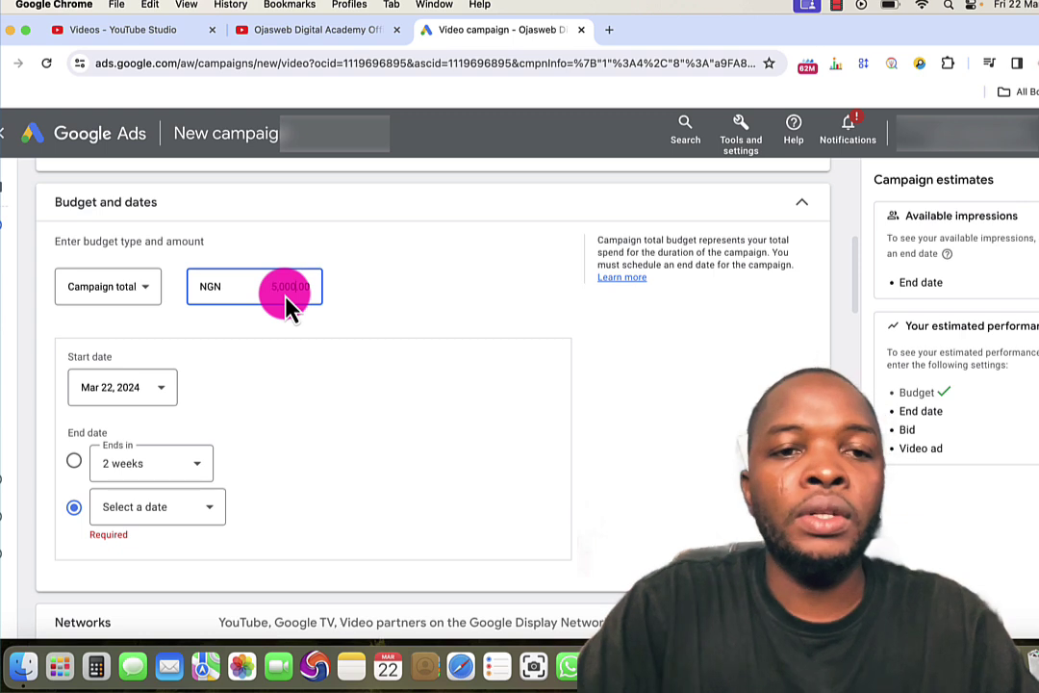
pyautogui.click(239, 360)
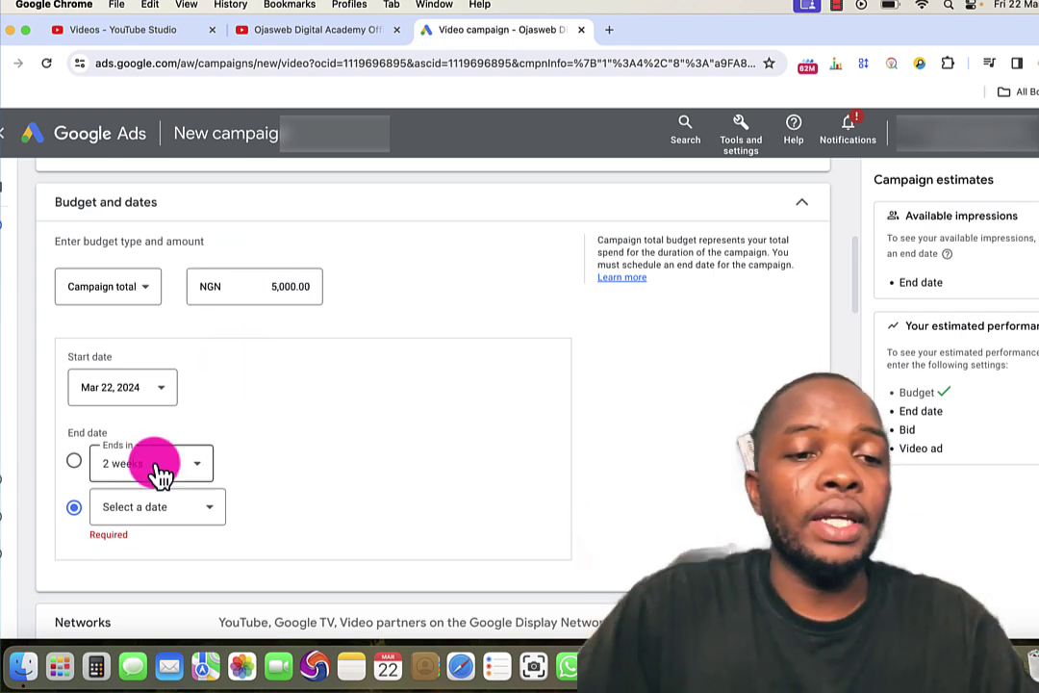
# Set a specific campaign end date of Mar 27, 2024
pyautogui.click(75, 509)
pyautogui.click(176, 513)
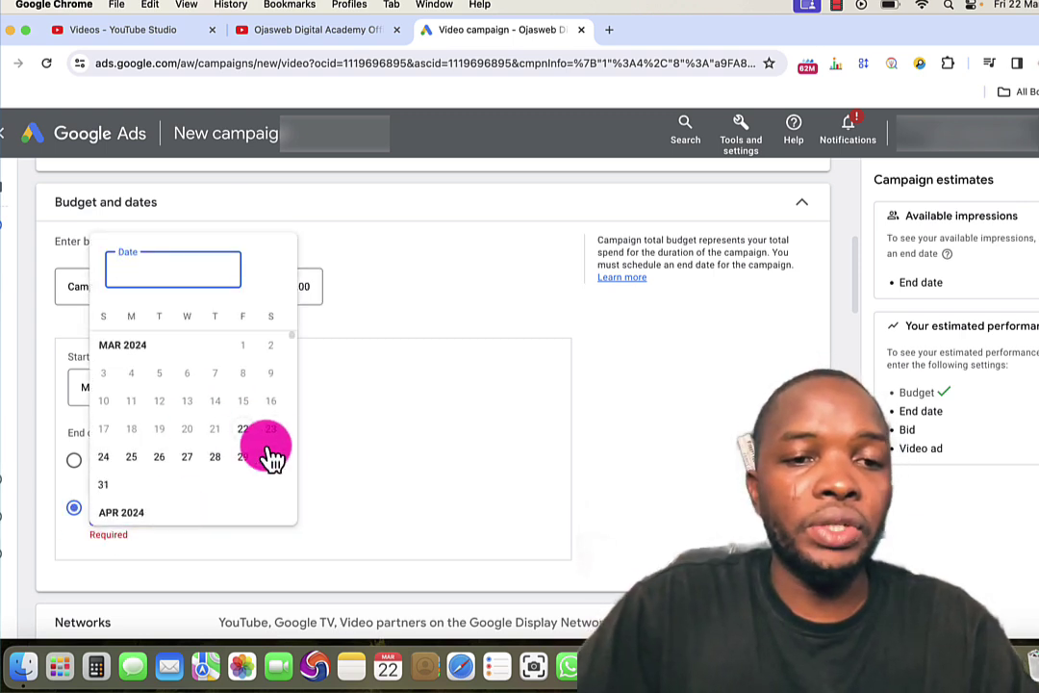
pyautogui.click(188, 457)
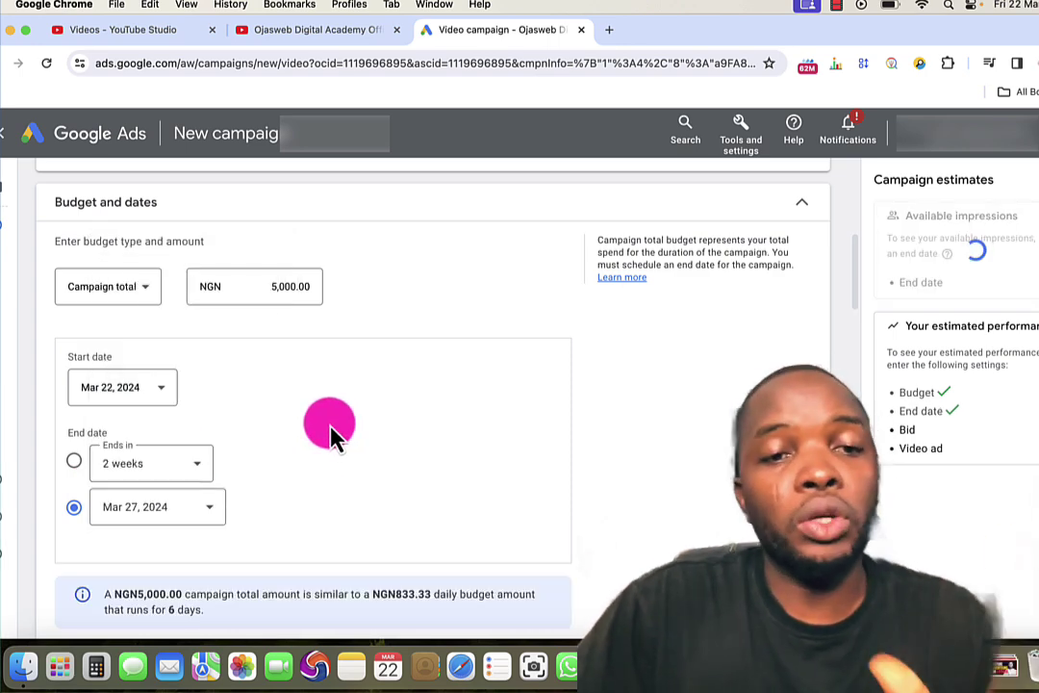
# Expand the Networks settings and exclude Google TV and Video partners on the Google Display Network, leaving only YouTube
pyautogui.scroll(-1, 328, 424)
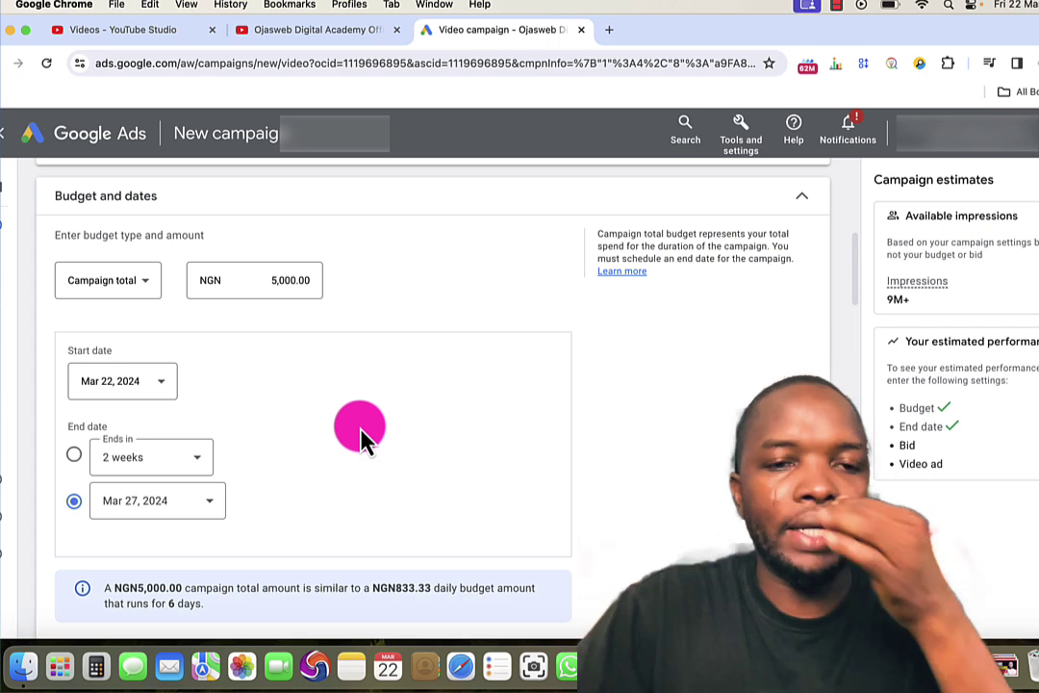
pyautogui.scroll(-5, 315, 457)
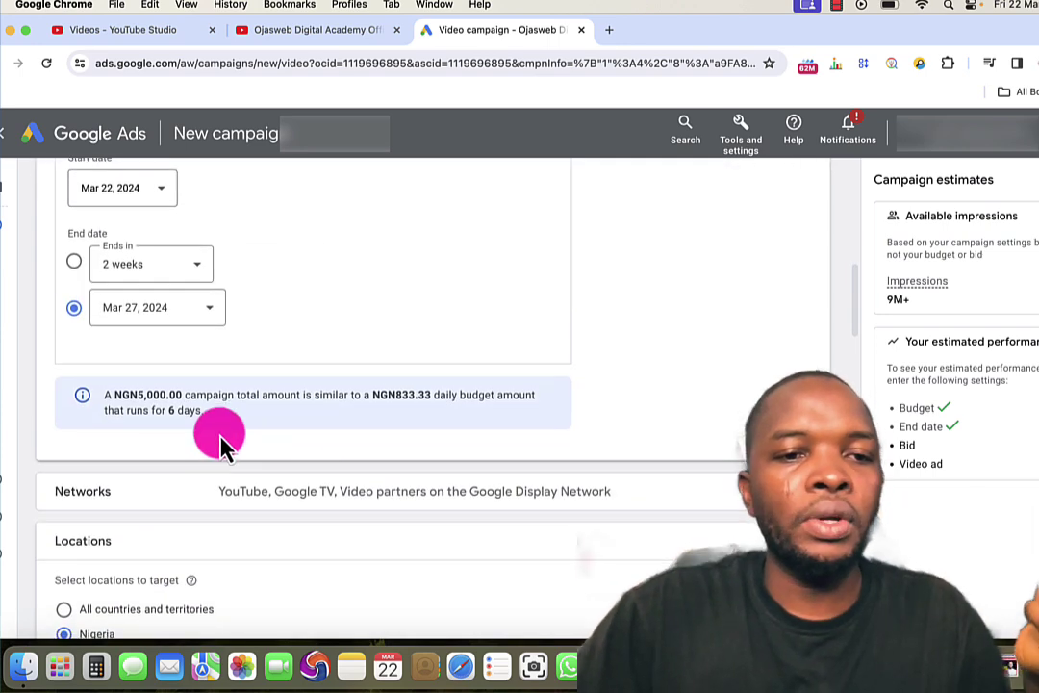
pyautogui.scroll(-1, 219, 446)
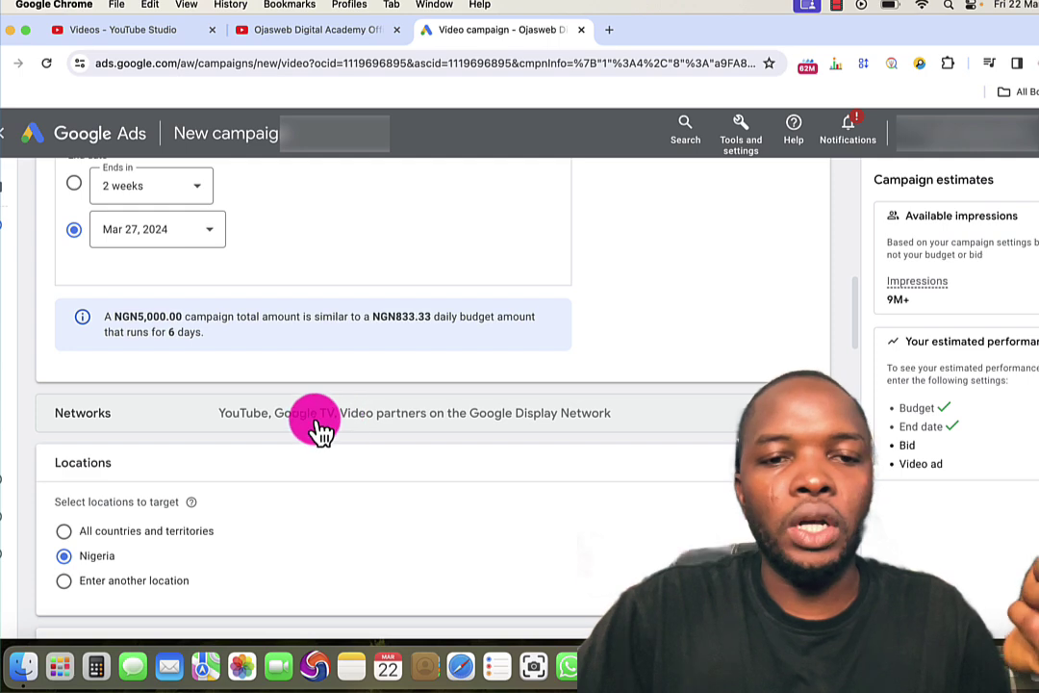
pyautogui.click(274, 421)
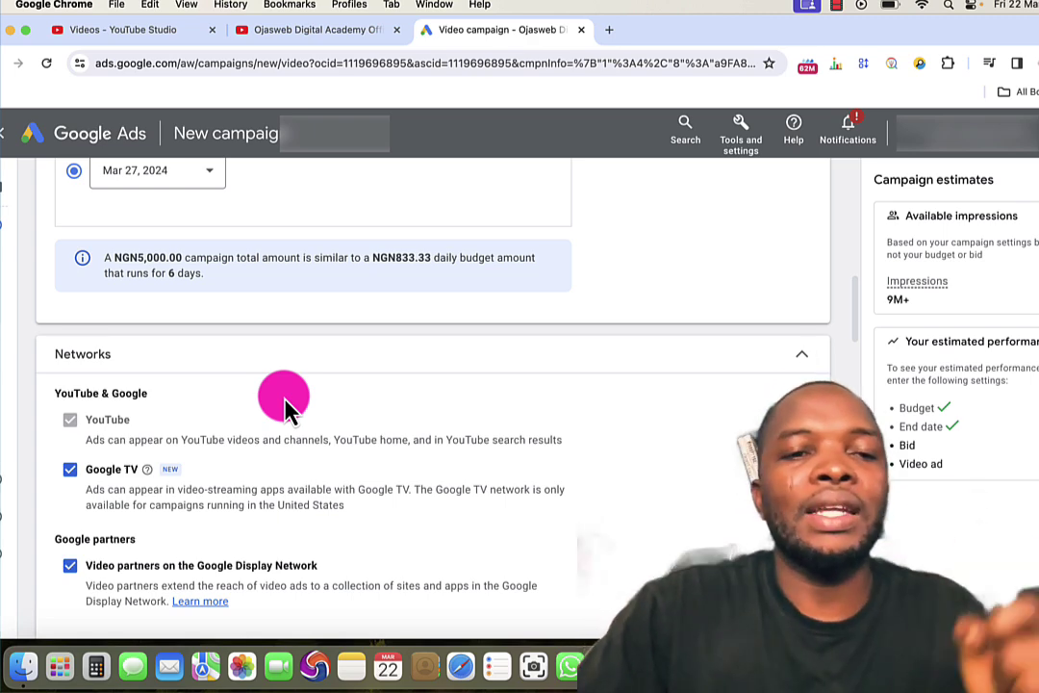
pyautogui.scroll(-1, 273, 429)
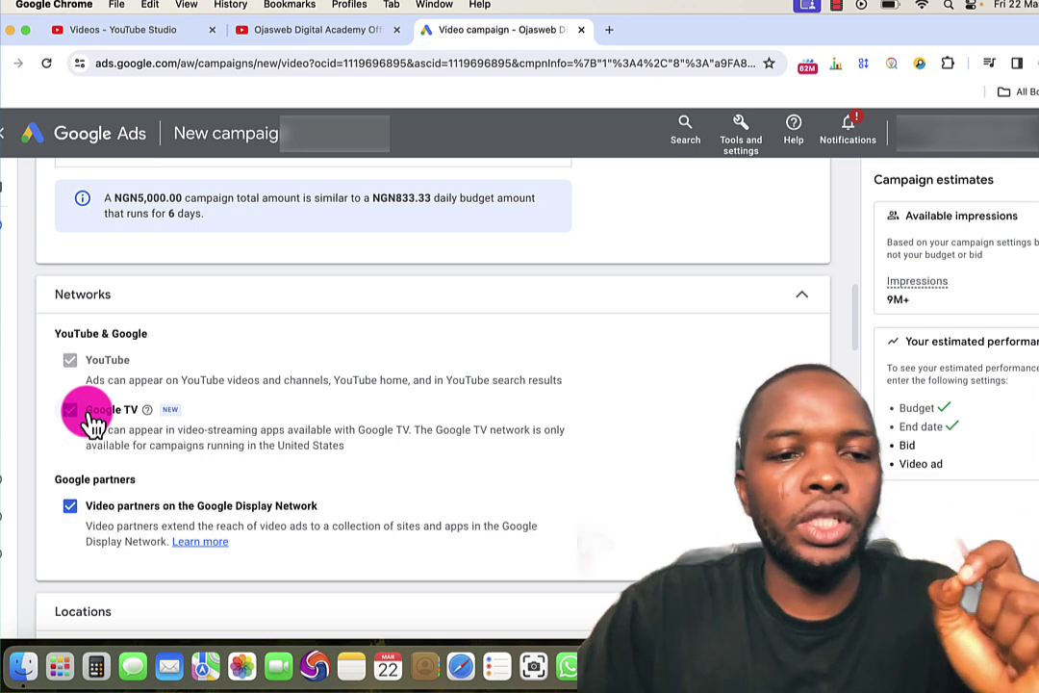
pyautogui.click(72, 506)
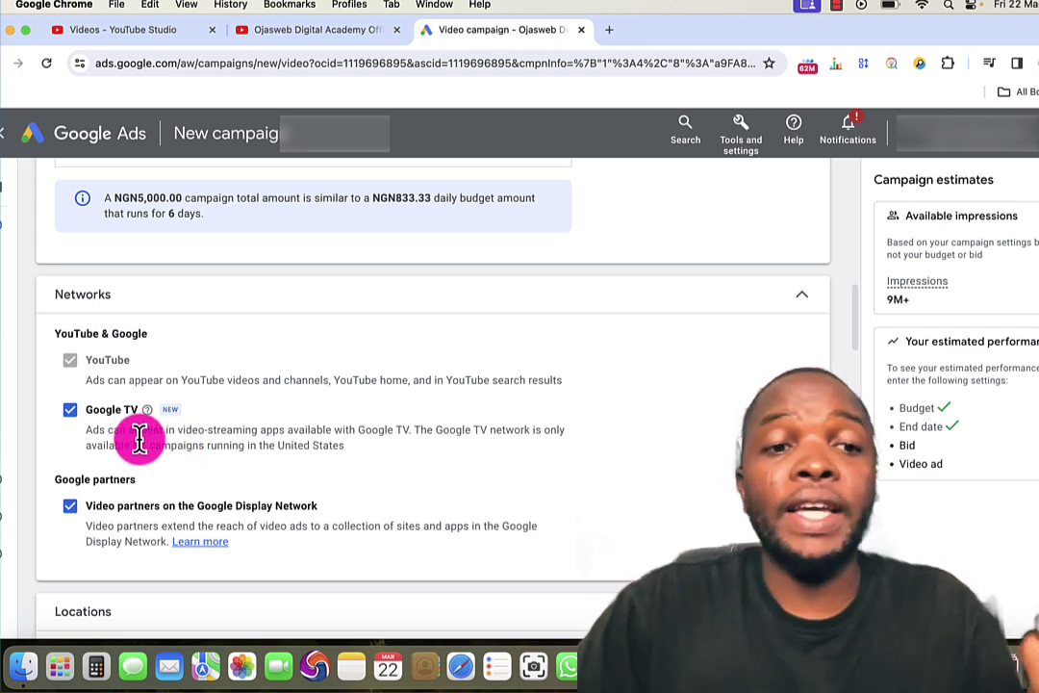
pyautogui.click(85, 414)
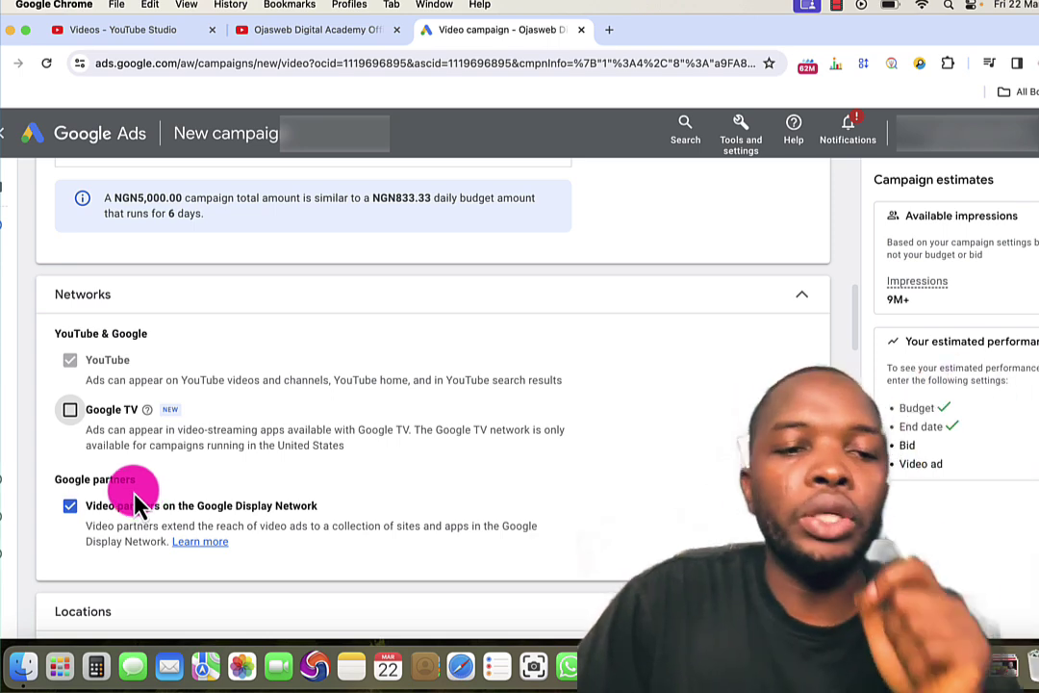
pyautogui.click(71, 507)
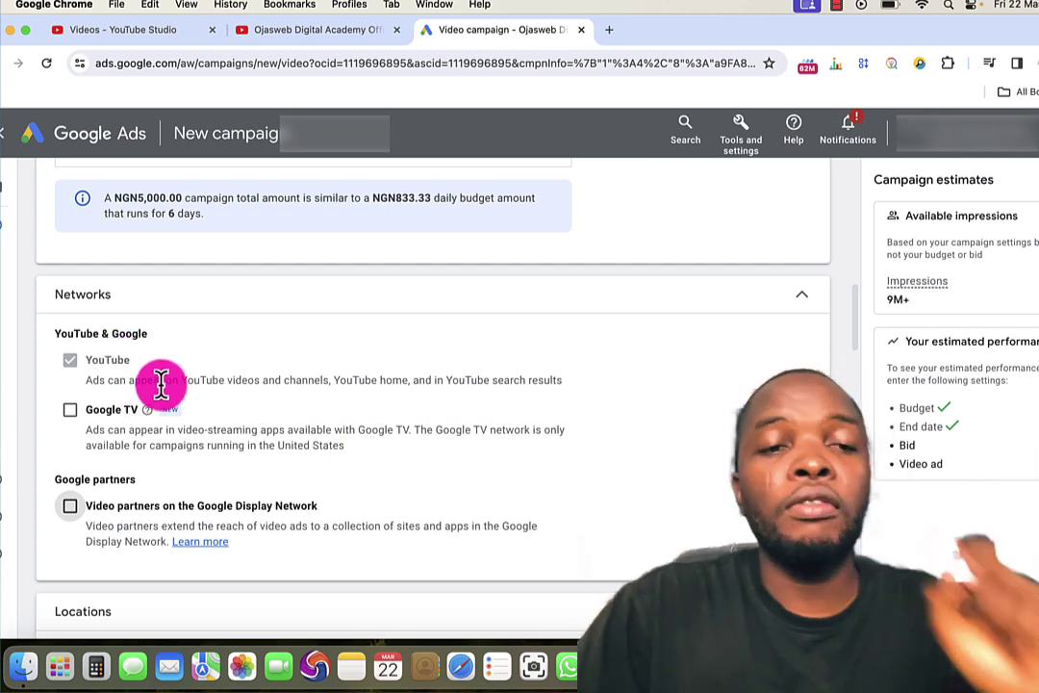
# Set the campaign's location targeting to another location and target Lagos, Nigeria (state)
pyautogui.scroll(-2, 161, 384)
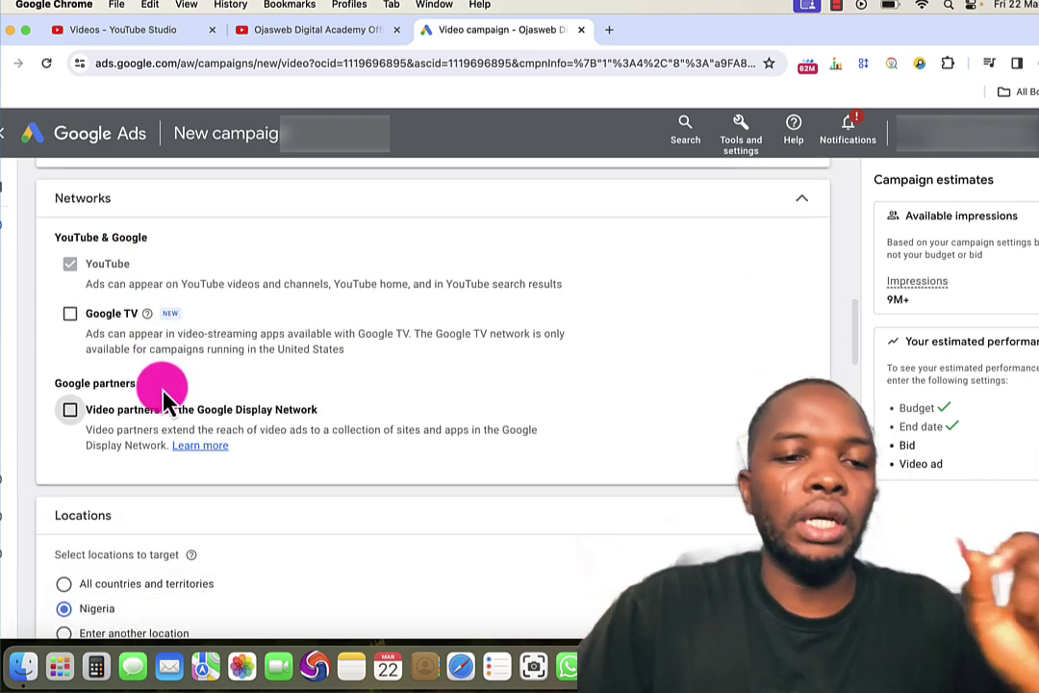
pyautogui.scroll(-2, 164, 396)
pyautogui.scroll(-1, 154, 414)
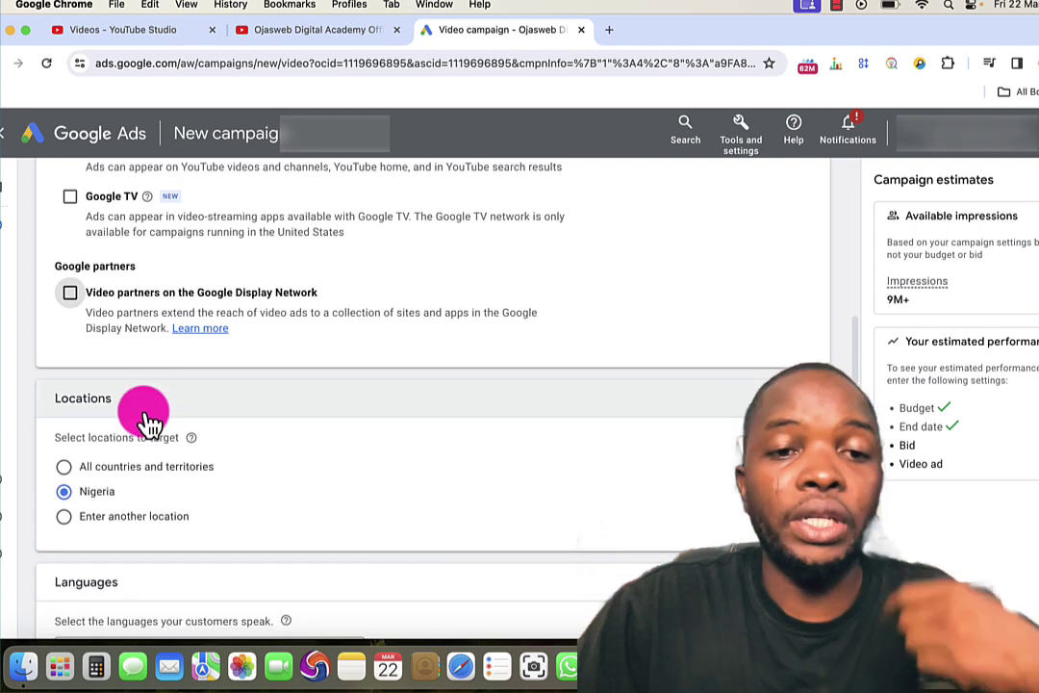
pyautogui.scroll(-2, 109, 486)
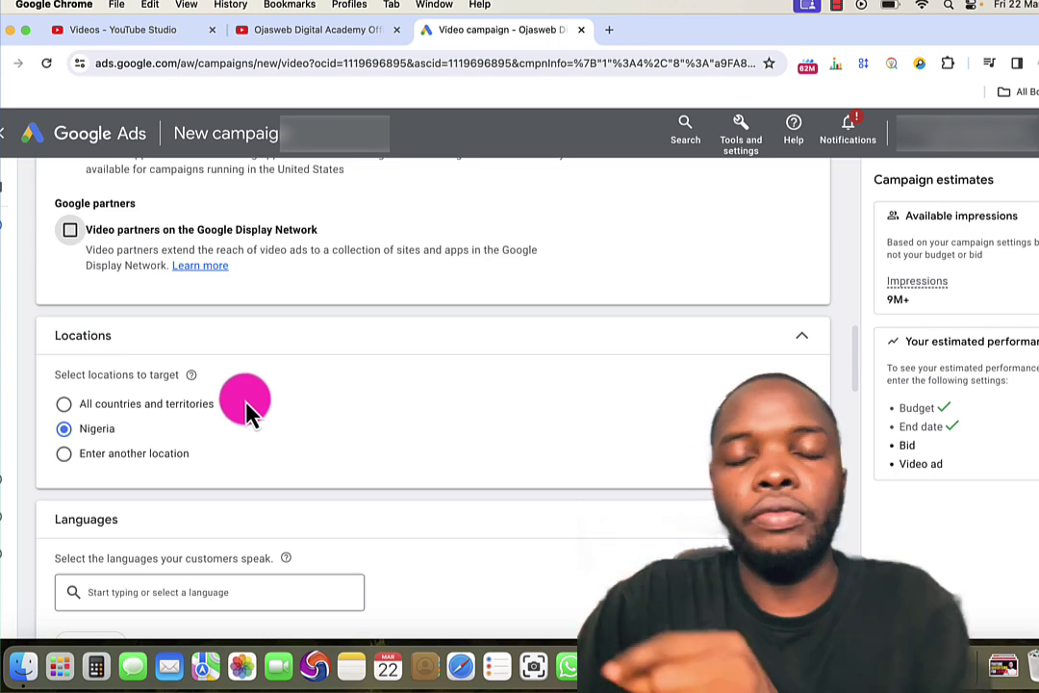
pyautogui.click(65, 453)
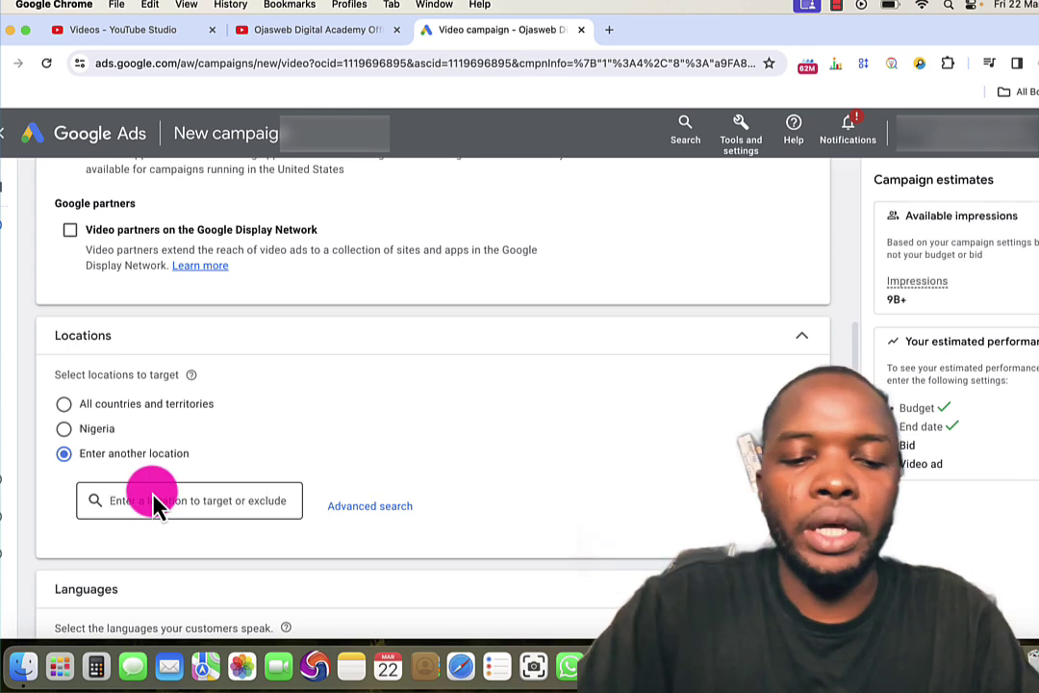
pyautogui.click(154, 503)
pyautogui.write('lagos')
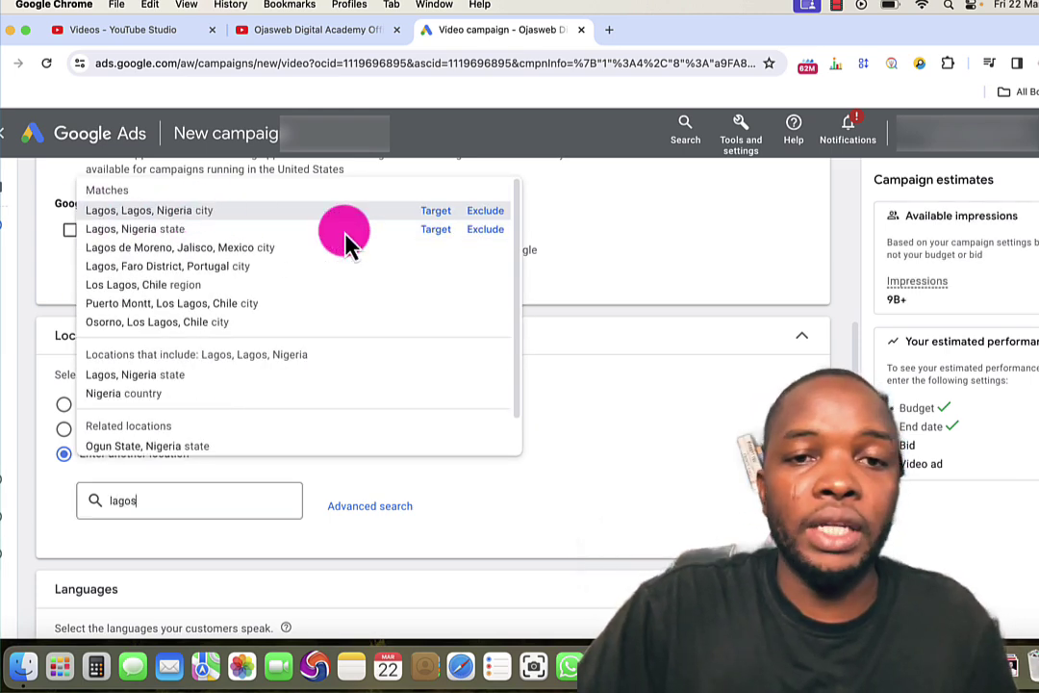
pyautogui.click(437, 231)
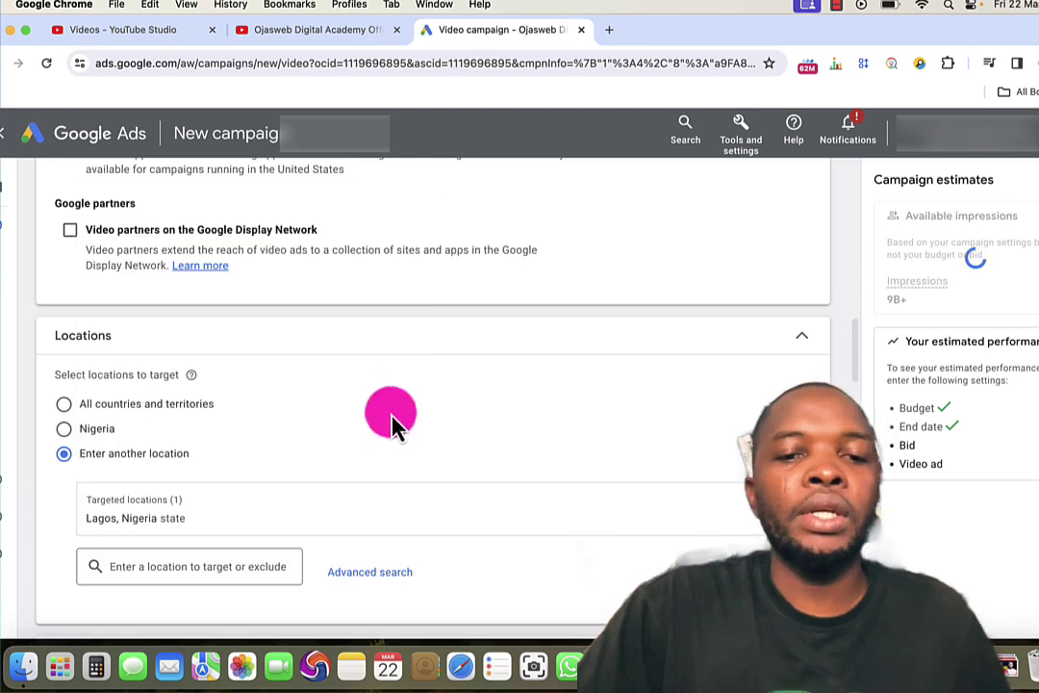
# Name the ad group "15 Second Video - Demo", keeping English as the campaign language
pyautogui.scroll(-5, 393, 428)
pyautogui.scroll(-2, 390, 431)
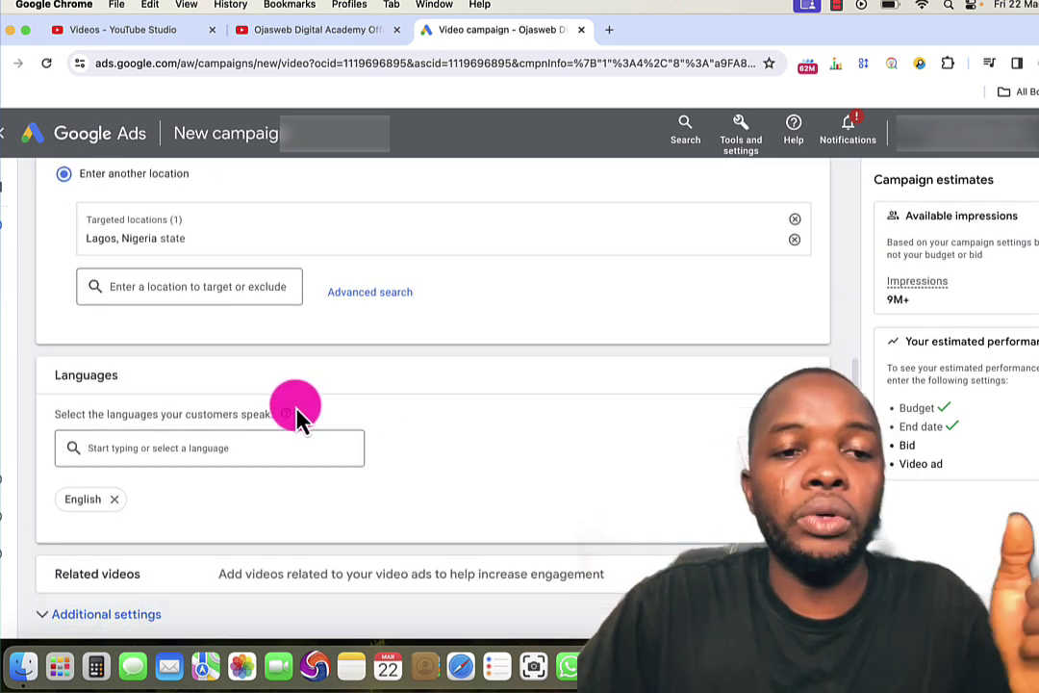
pyautogui.scroll(-2, 170, 445)
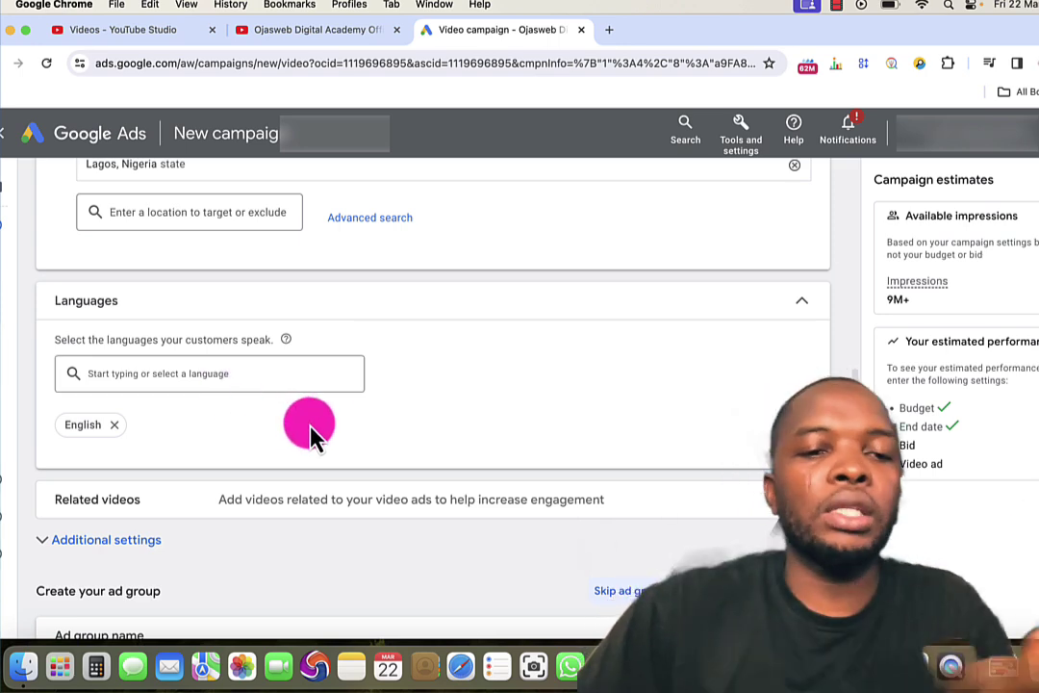
pyautogui.scroll(-2, 269, 428)
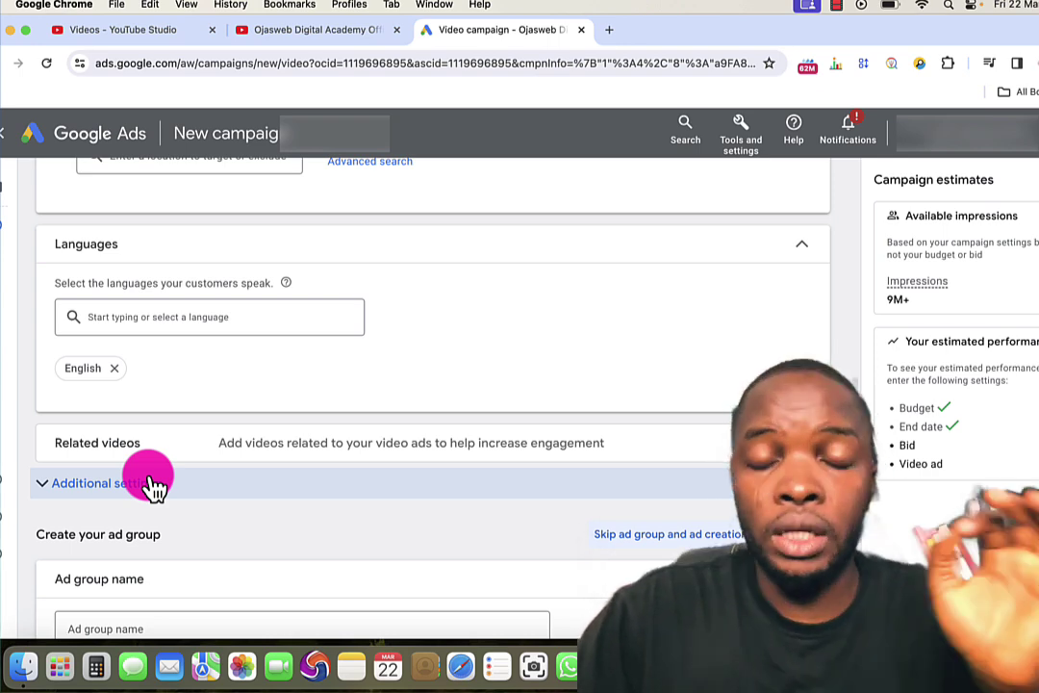
pyautogui.scroll(-3, 151, 485)
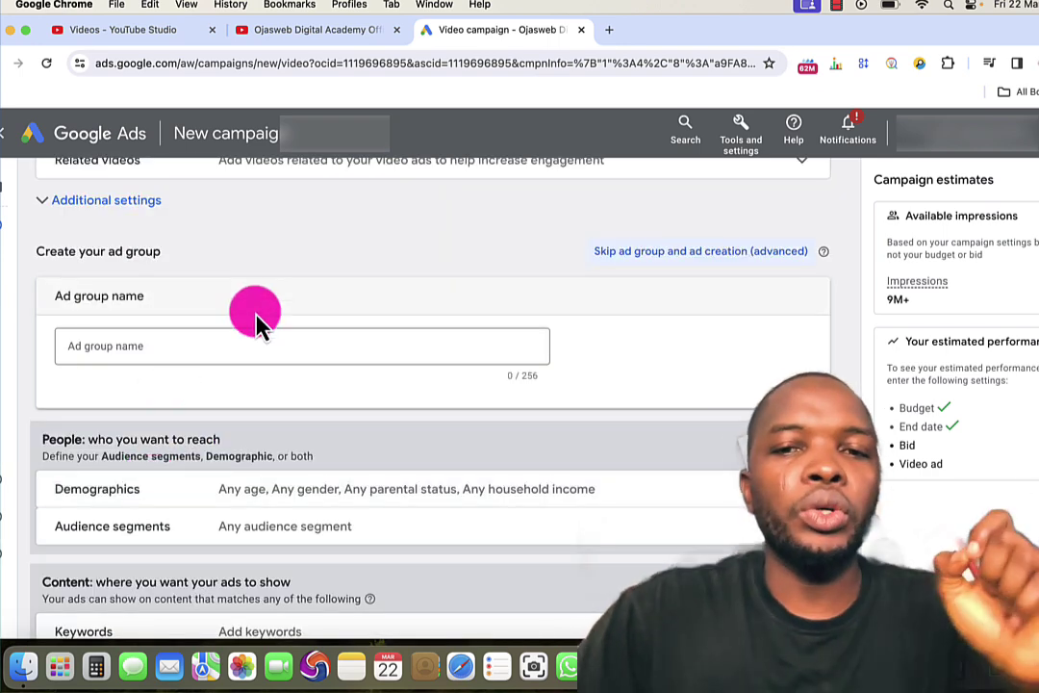
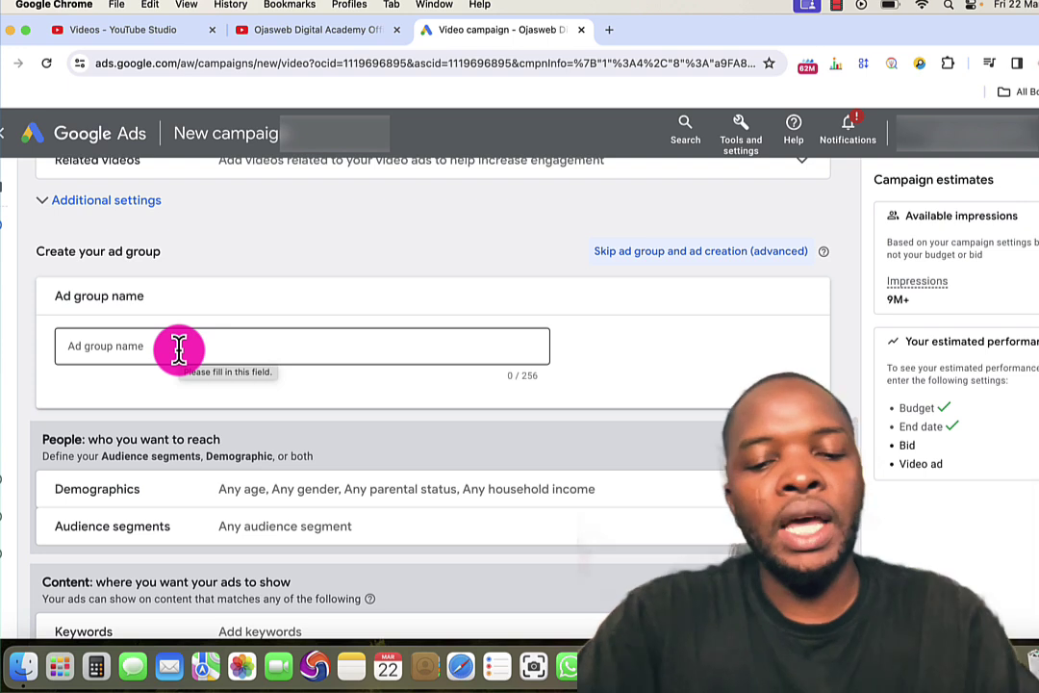
pyautogui.click(179, 349)
pyautogui.write('15 Secon')
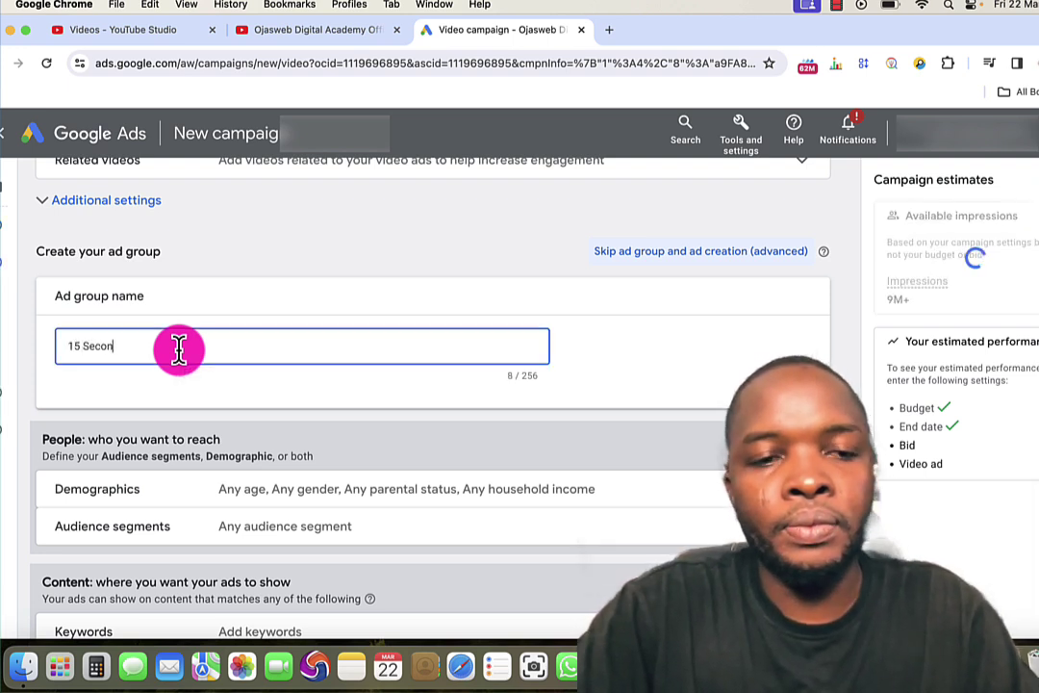
pyautogui.write('d Vid')
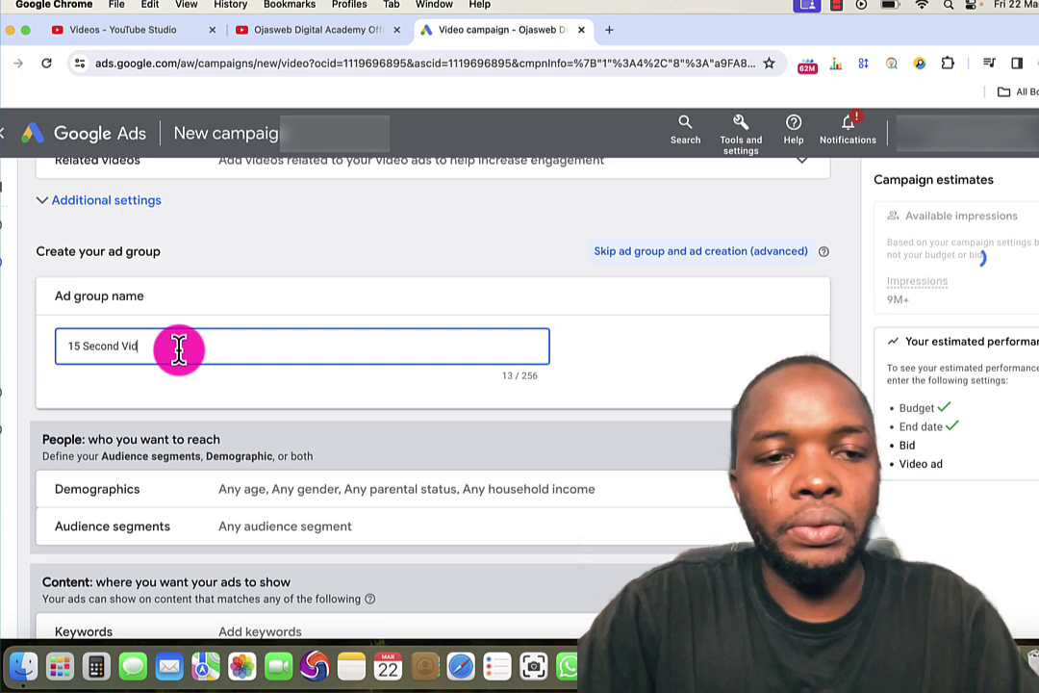
pyautogui.write('eo')
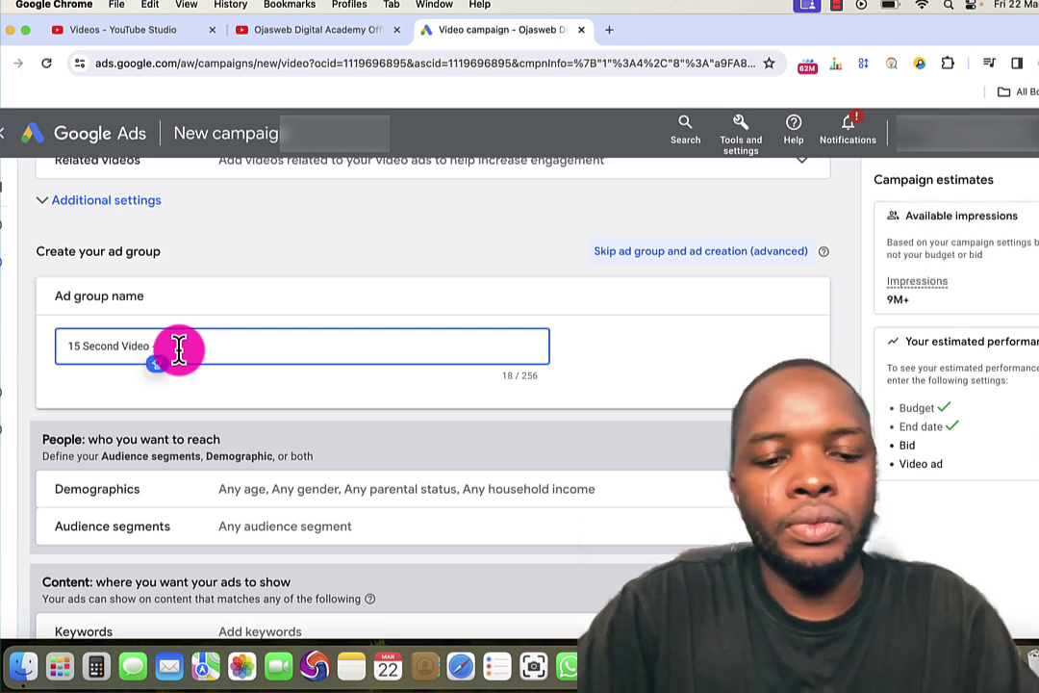
pyautogui.write(' - Aemo')
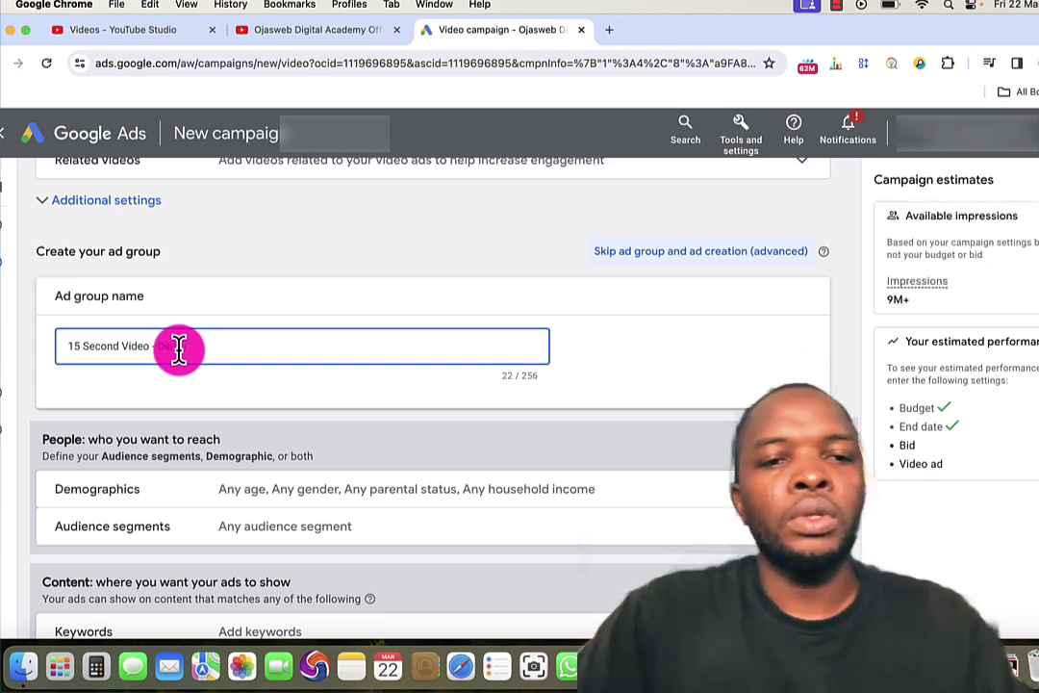
# Review the ad group's People and Content targeting options, from demographics and audience segments through keywords, topics and placements
pyautogui.scroll(-1, 121, 373)
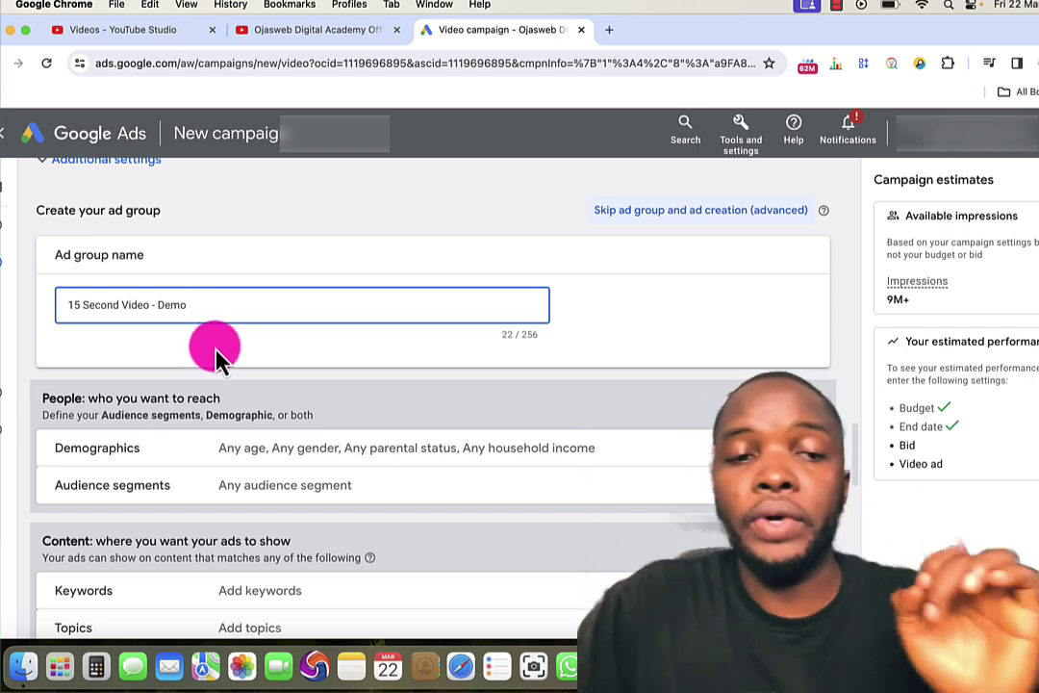
pyautogui.scroll(-2, 213, 346)
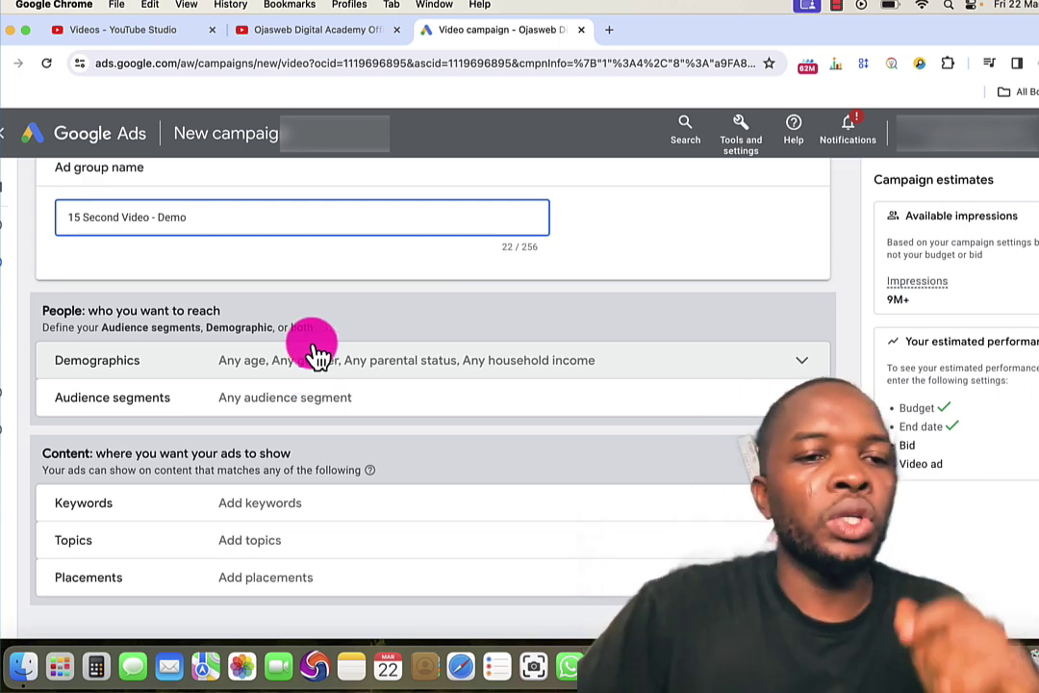
pyautogui.scroll(-1, 222, 408)
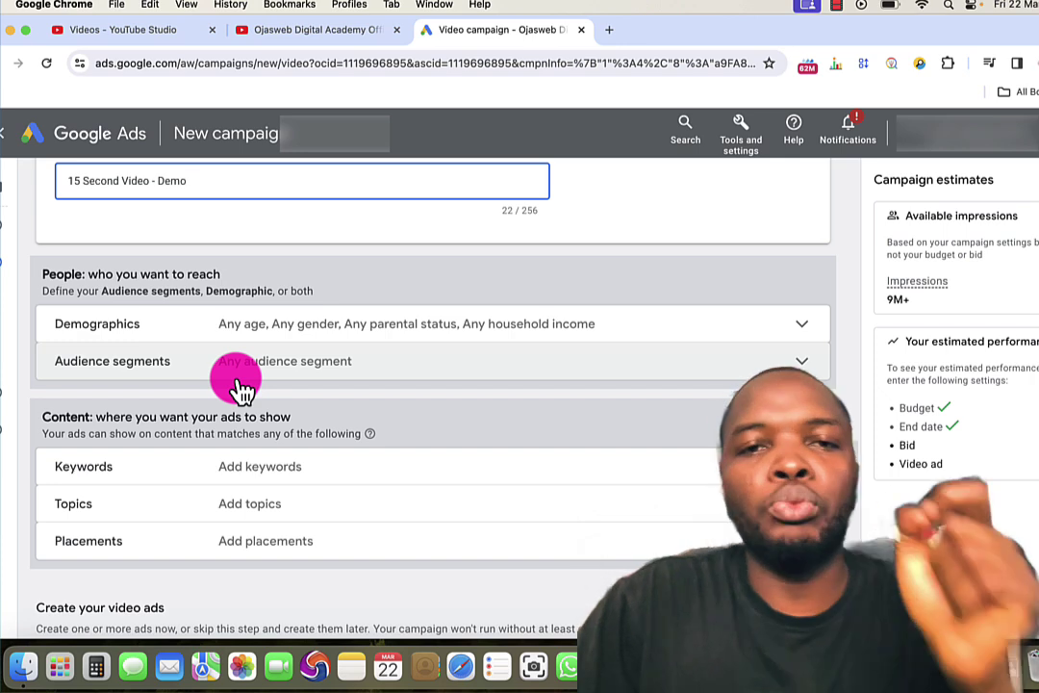
pyautogui.scroll(-3, 260, 404)
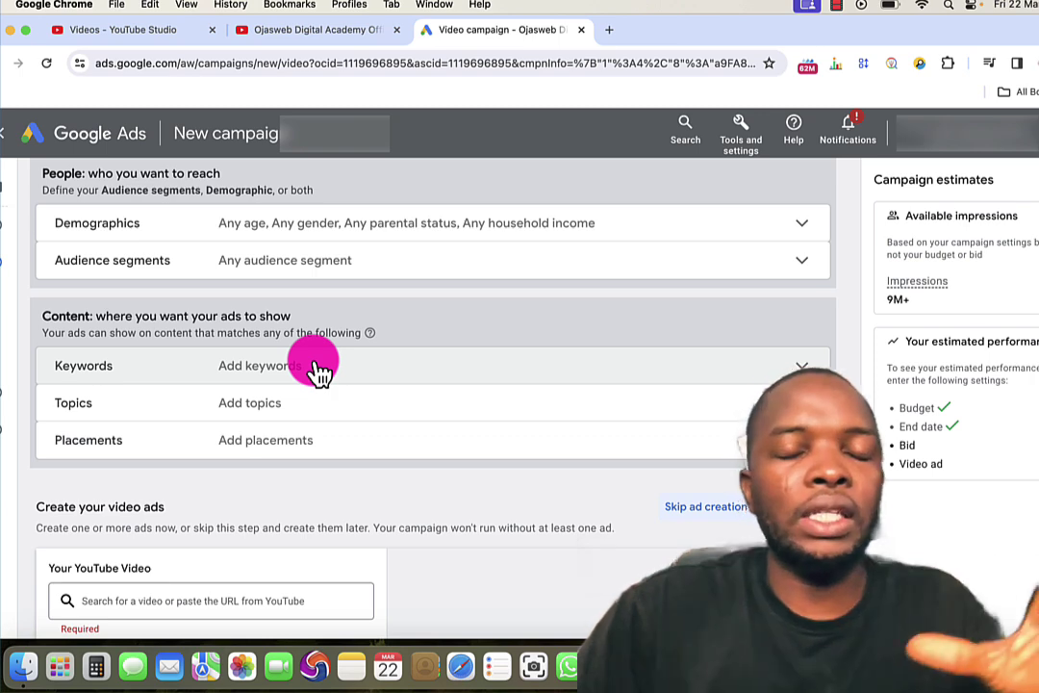
pyautogui.scroll(-3, 304, 390)
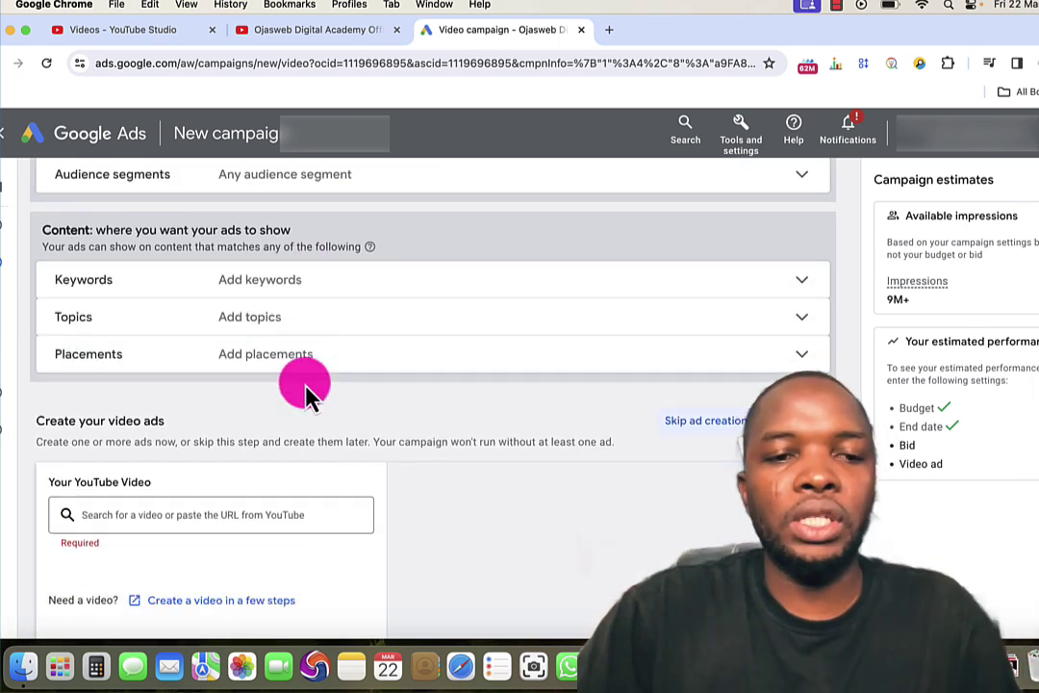
pyautogui.scroll(-1, 304, 389)
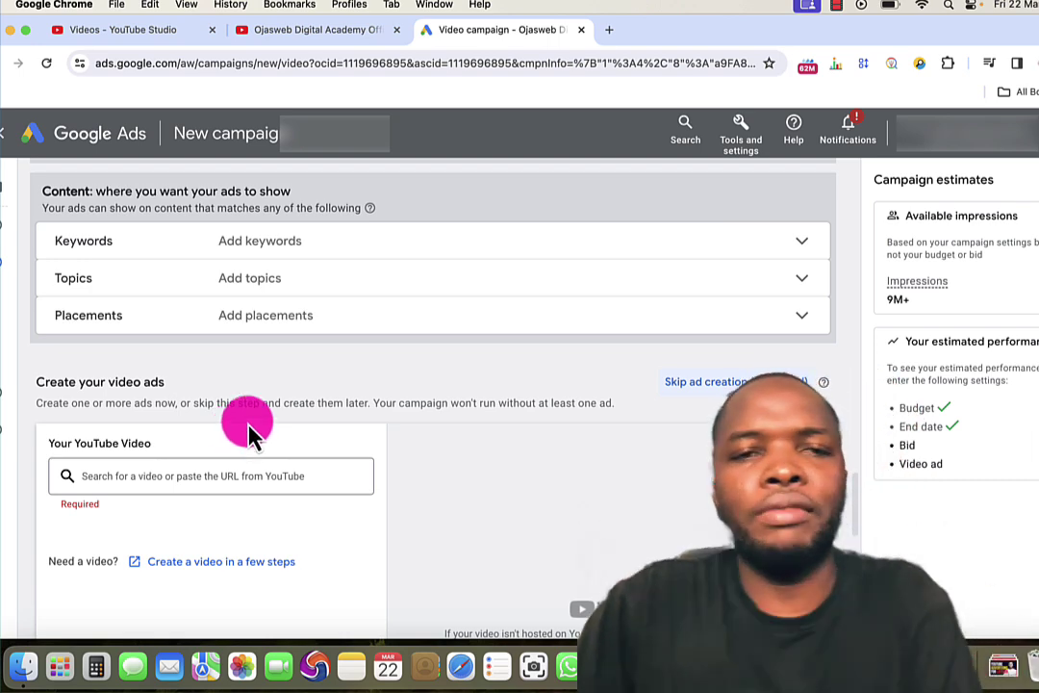
# Try the "Ojasweb Birthday Goodies" video as the ad by pasting its link copied from YouTube Studio, then remove it
pyautogui.click(123, 30)
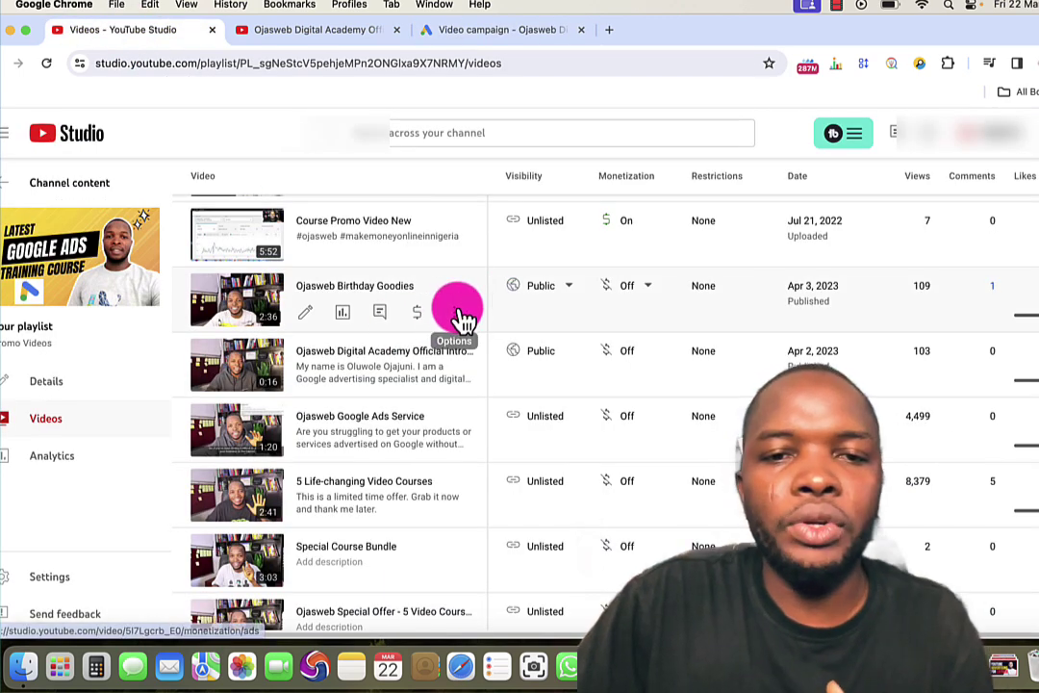
pyautogui.click(456, 311)
pyautogui.click(369, 365)
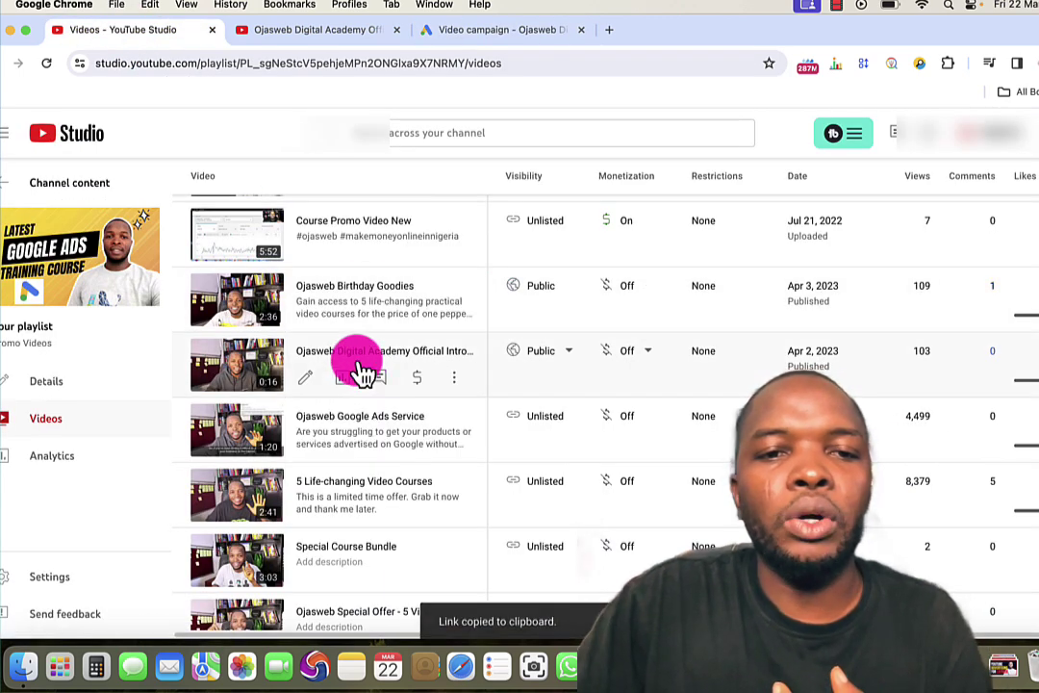
pyautogui.click(462, 32)
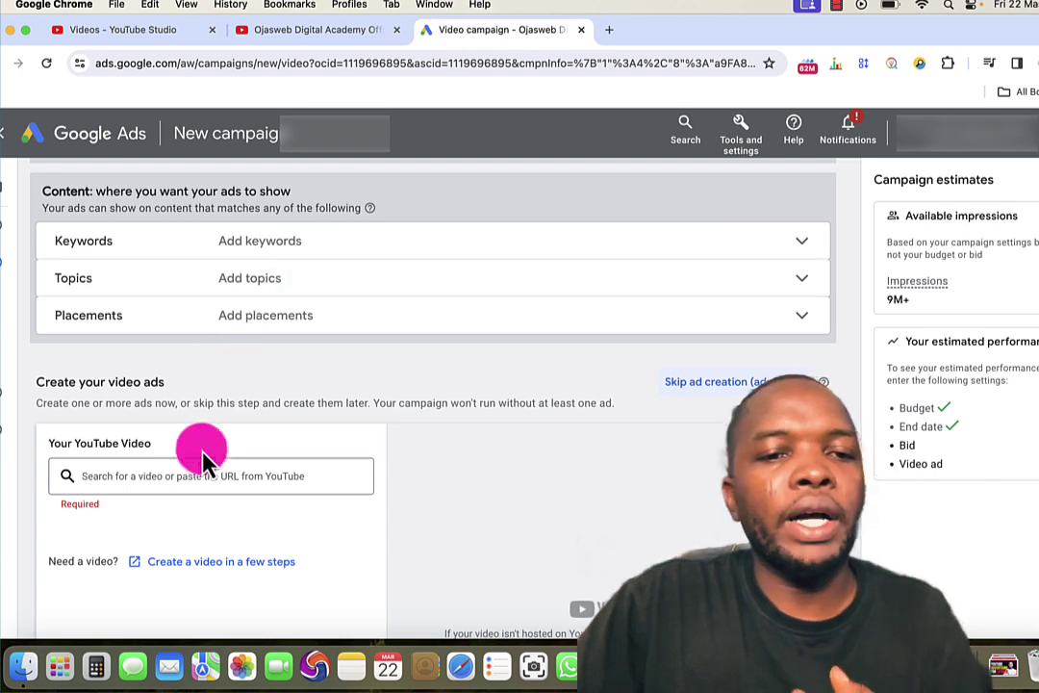
pyautogui.click(173, 471)
pyautogui.press('super+v')
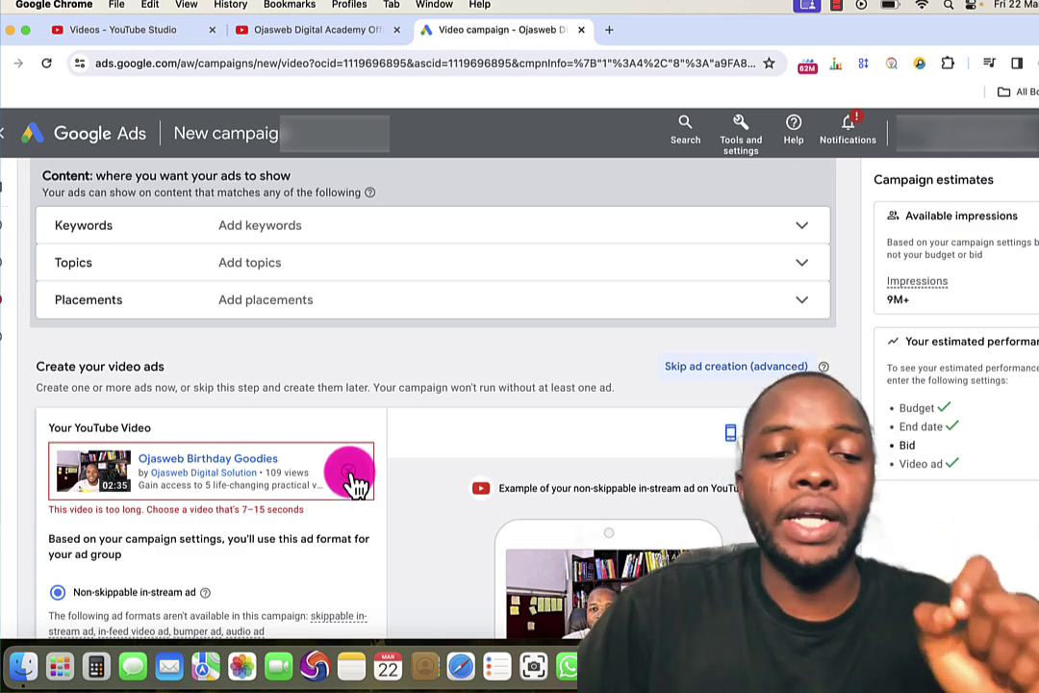
pyautogui.click(349, 475)
# Use the 15-second "Ojasweb Digital Academy Official Introduction" video as the ad by copying its YouTube link into the video search
pyautogui.click(286, 32)
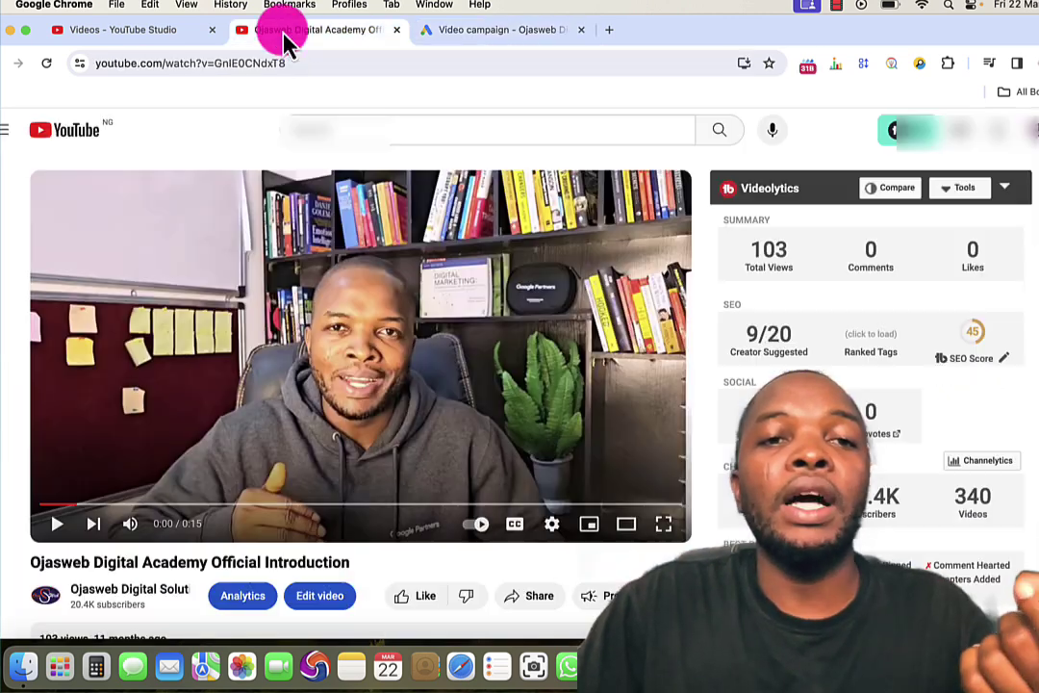
pyautogui.click(281, 63)
pyautogui.rightClick(283, 65)
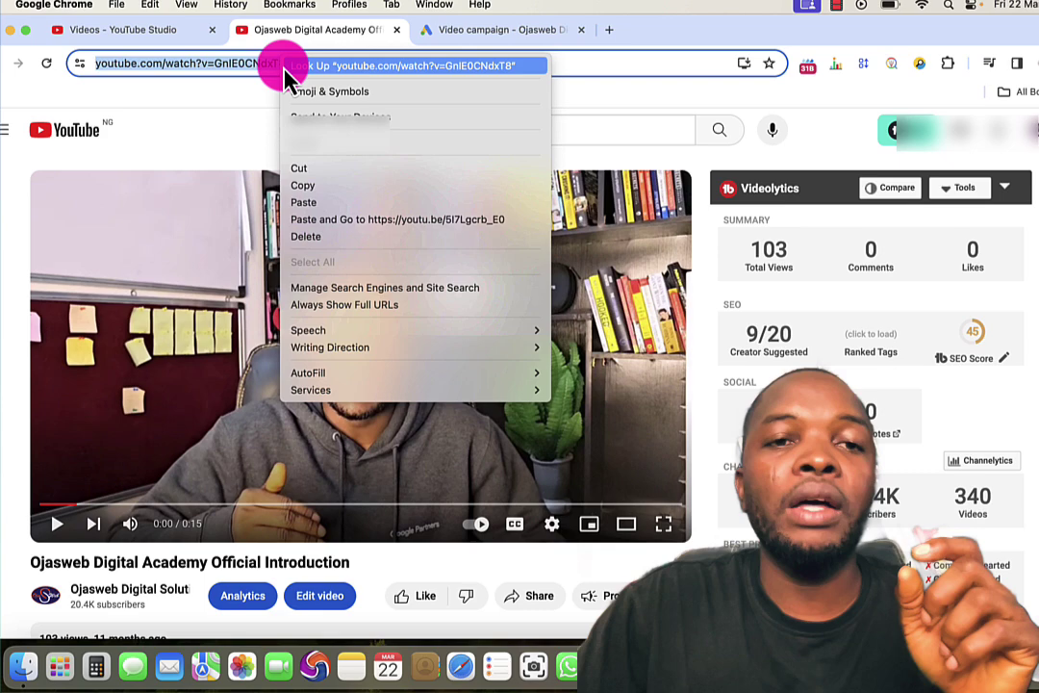
pyautogui.click(322, 187)
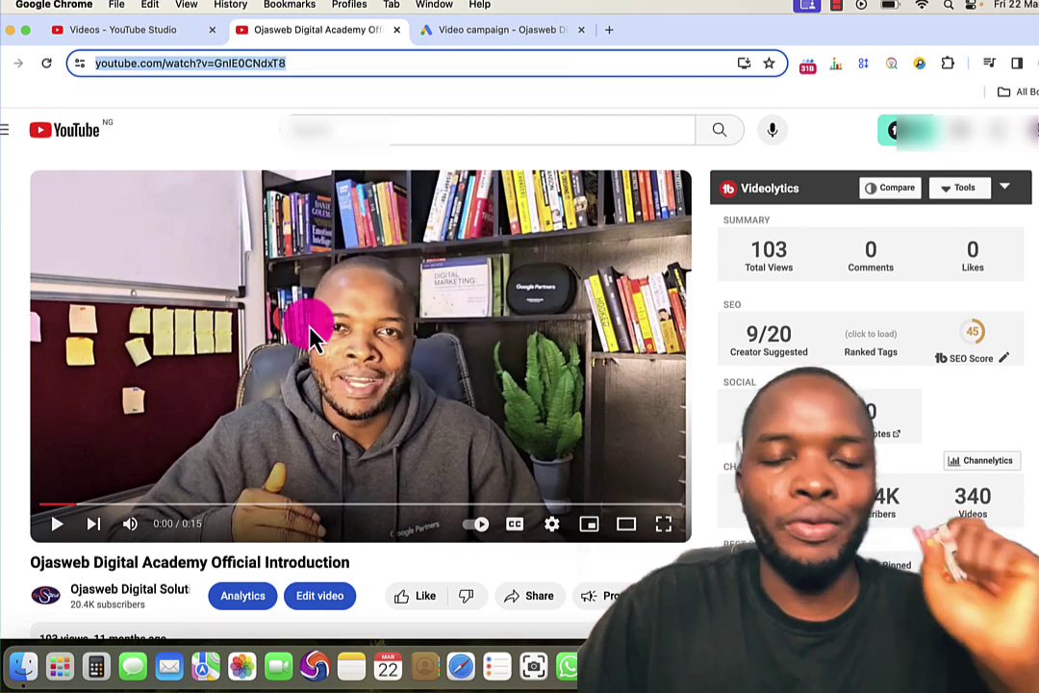
pyautogui.click(520, 31)
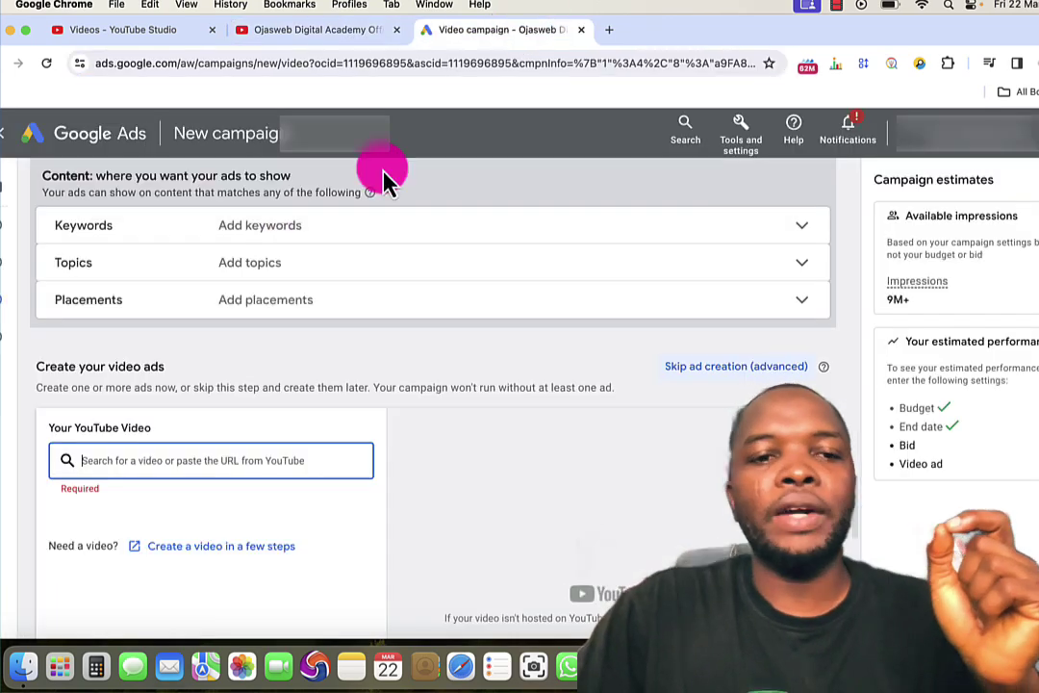
pyautogui.press('super+v')
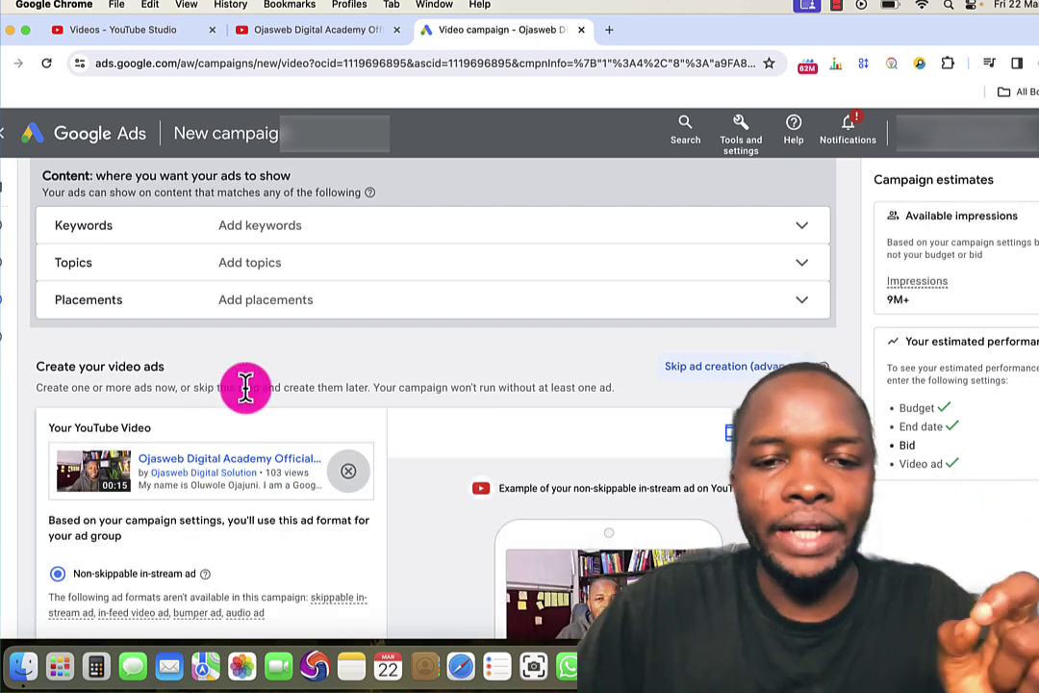
# Set the ad's final URL to ojaswebacademy.com by opening the site separately and copying its address
pyautogui.scroll(-3, 241, 395)
pyautogui.scroll(-3, 233, 408)
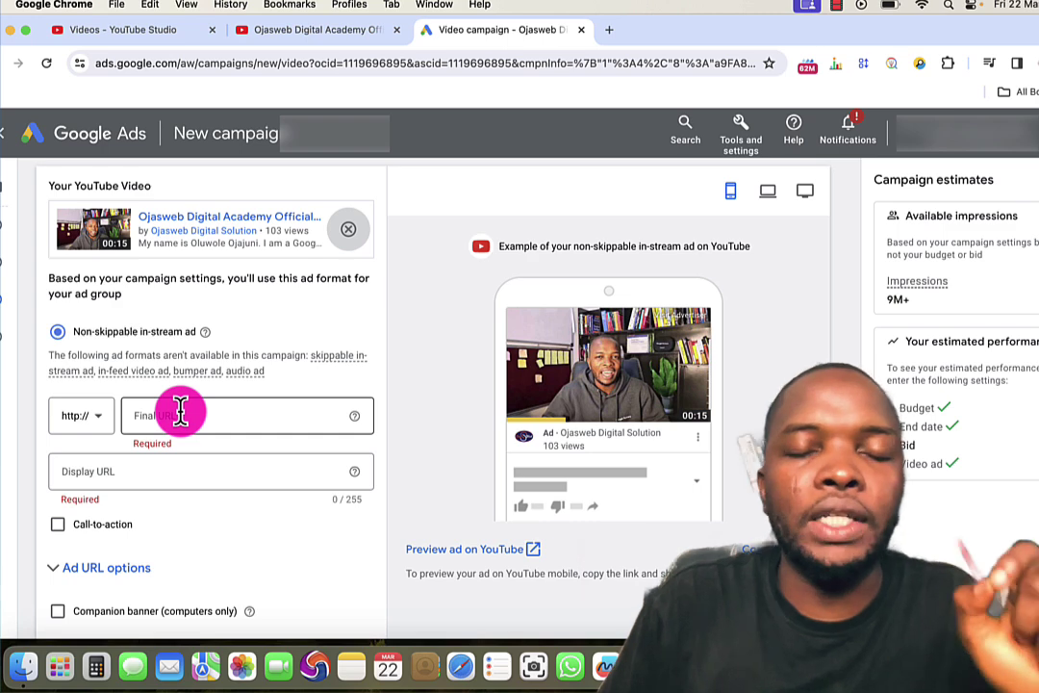
pyautogui.click(180, 414)
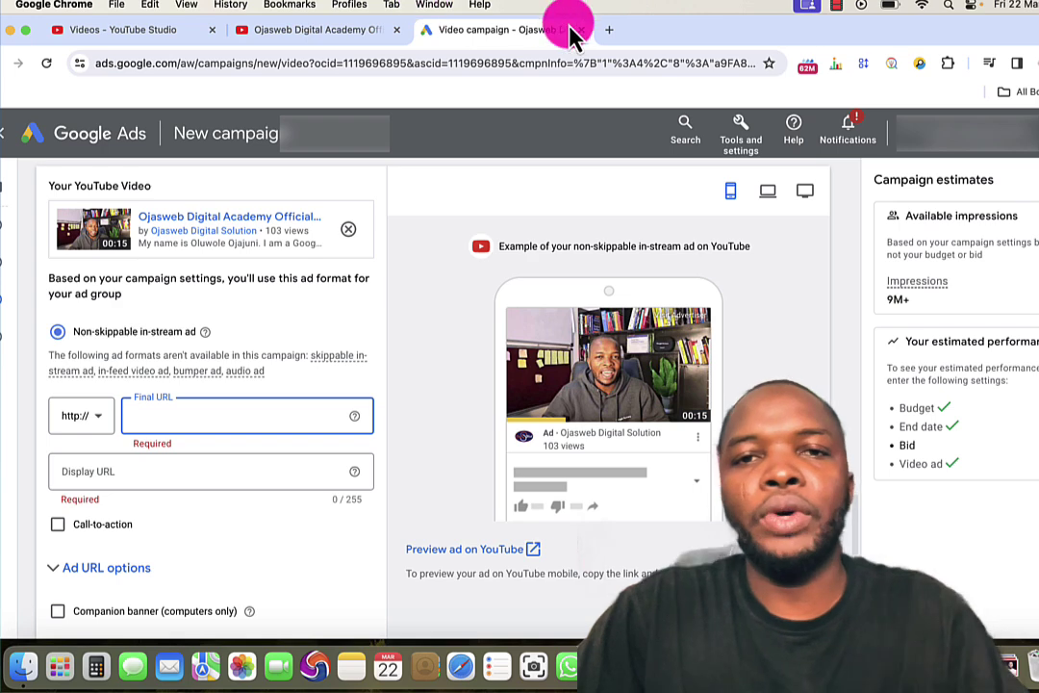
pyautogui.click(609, 34)
pyautogui.write('o')
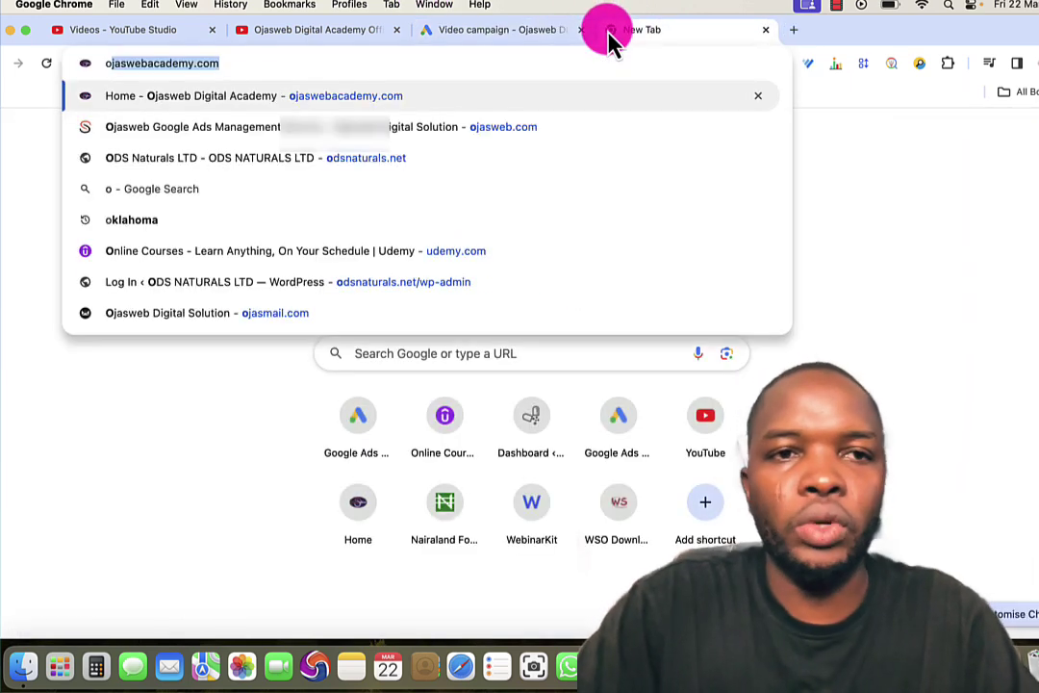
pyautogui.press('Return')
pyautogui.click(615, 63)
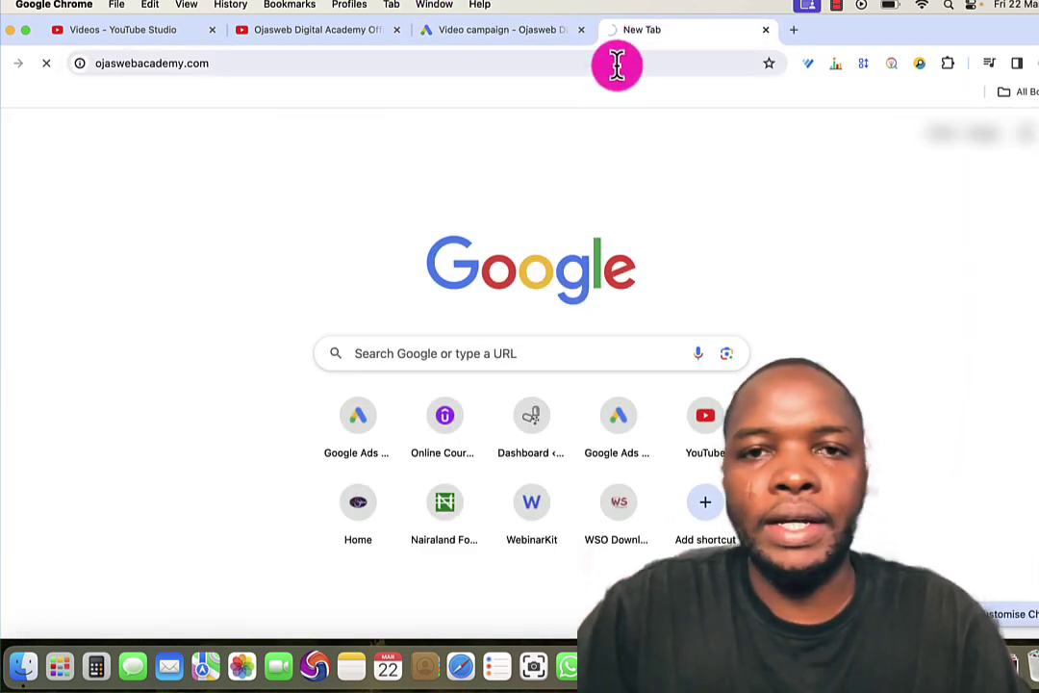
pyautogui.rightClick(615, 57)
pyautogui.click(655, 158)
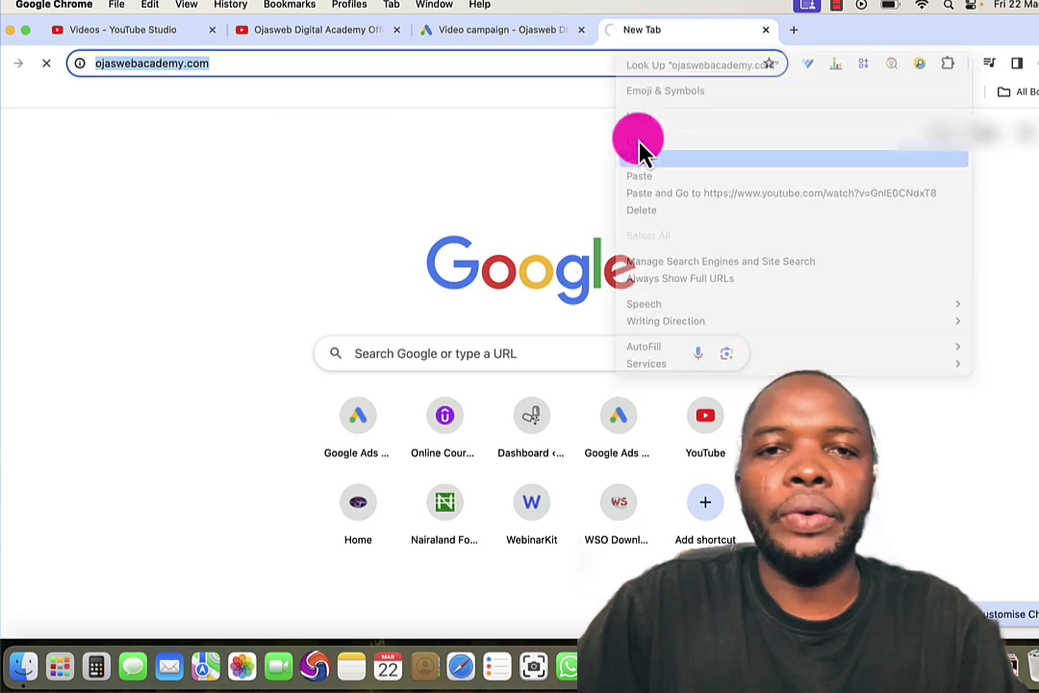
pyautogui.click(472, 33)
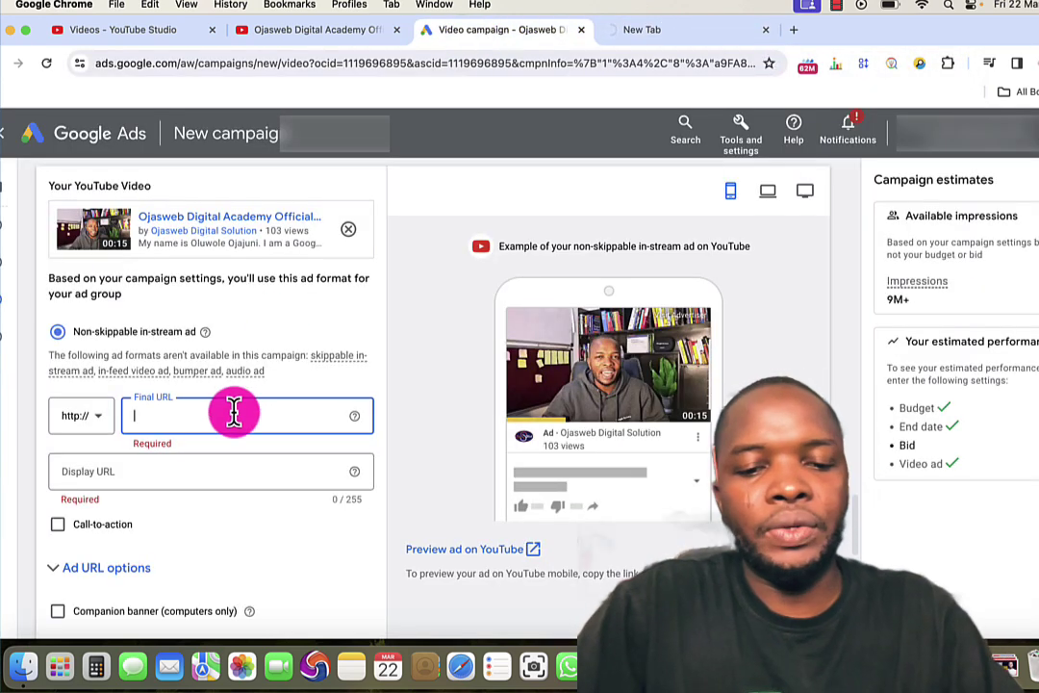
pyautogui.press('super+v')
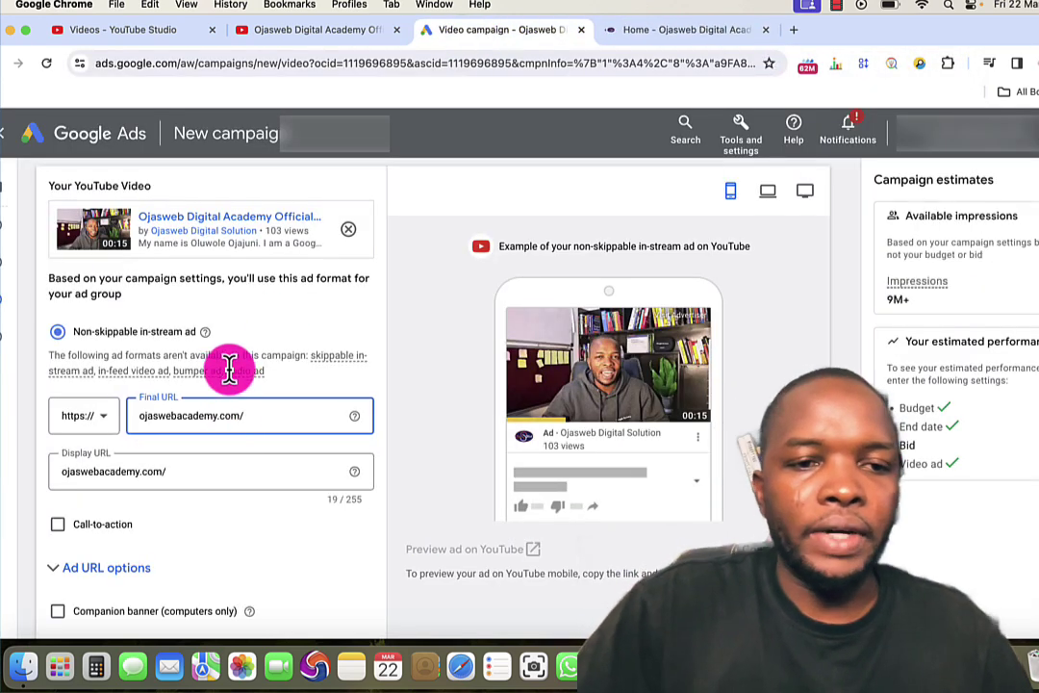
# Review the ad's optional call-to-action fields, companion banner and ad name, leaving the call-to-action turned off
pyautogui.scroll(-3, 203, 336)
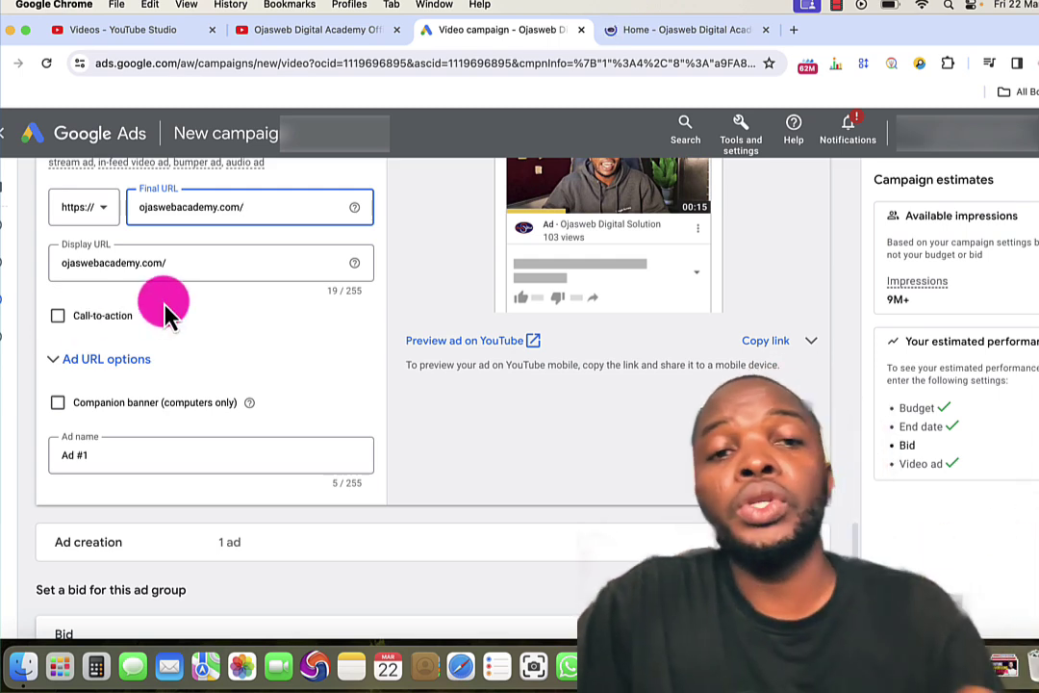
pyautogui.click(72, 318)
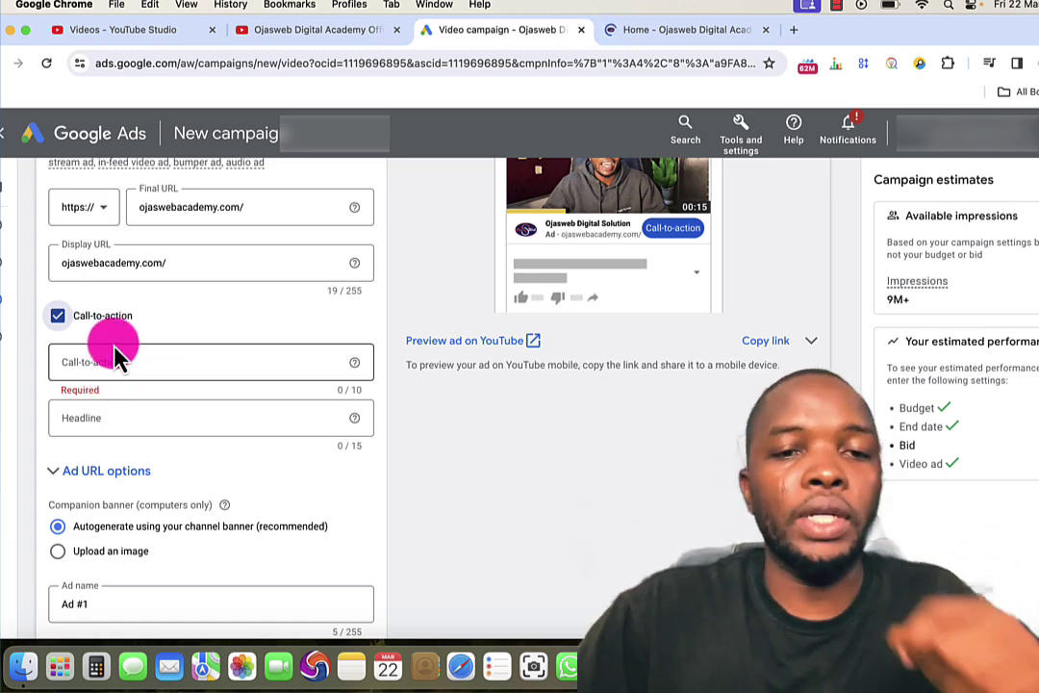
pyautogui.click(59, 317)
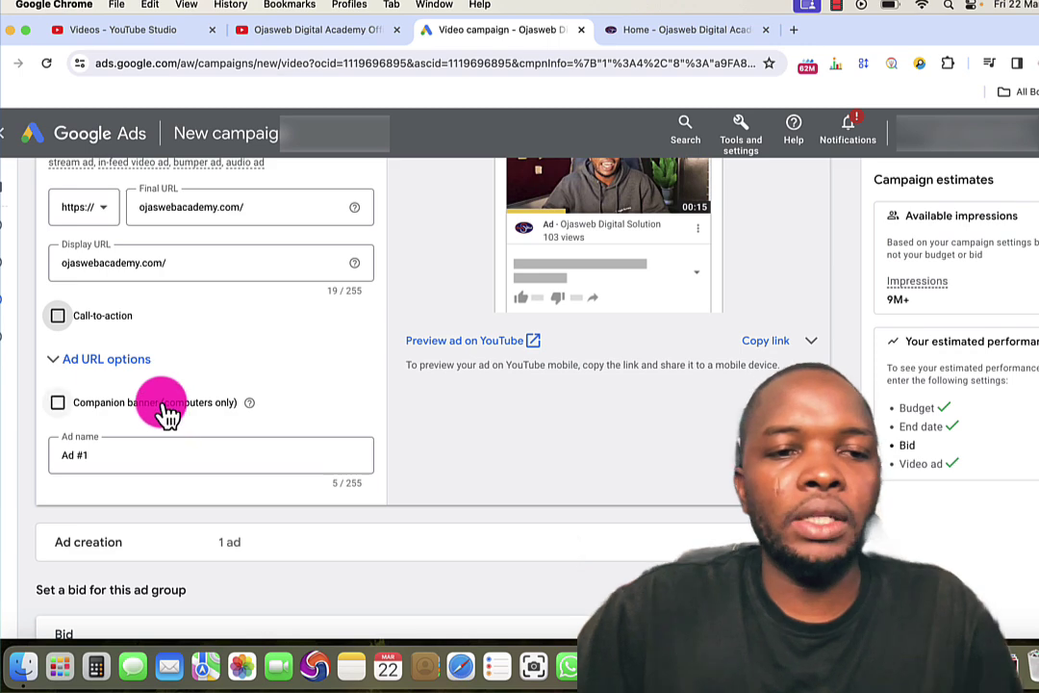
pyautogui.scroll(-2, 145, 399)
pyautogui.click(79, 406)
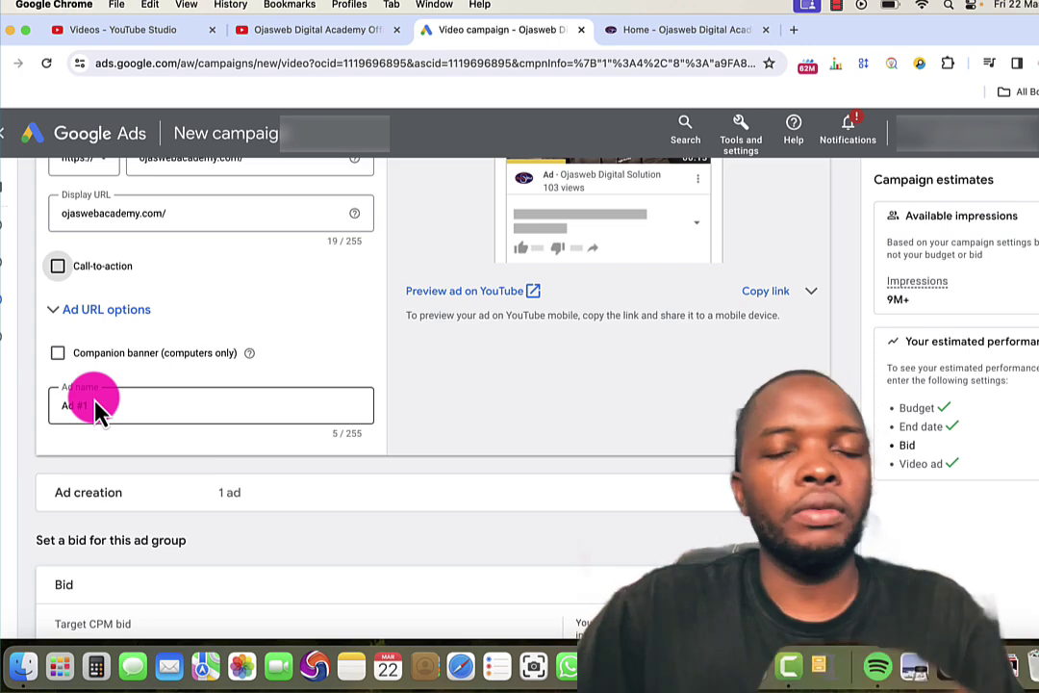
pyautogui.scroll(-4, 97, 404)
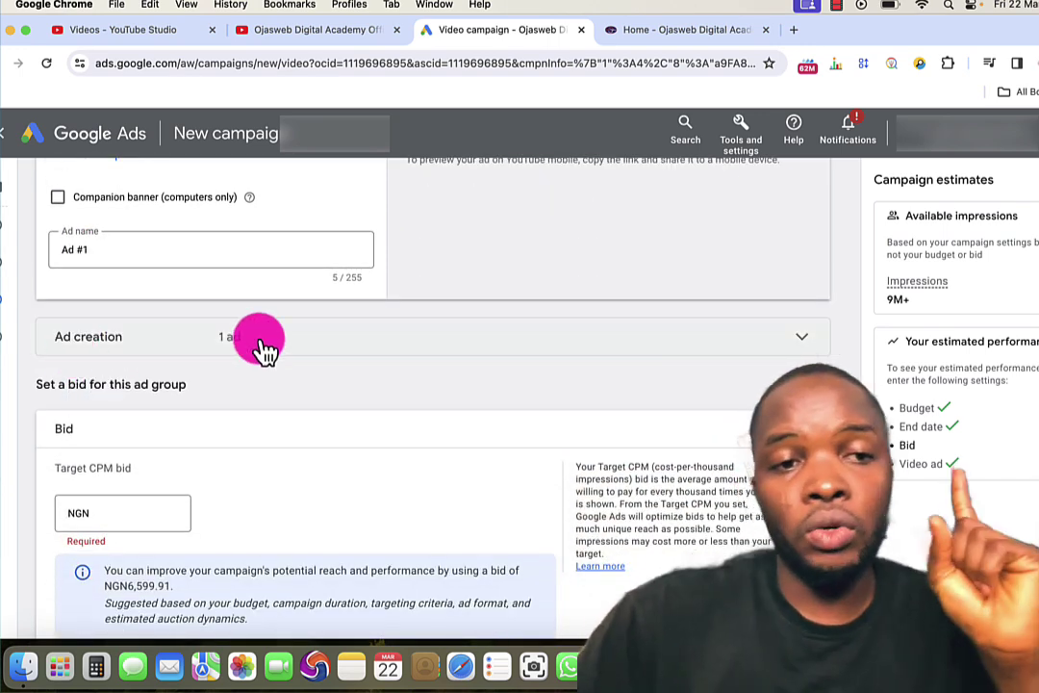
pyautogui.scroll(5, 478, 293)
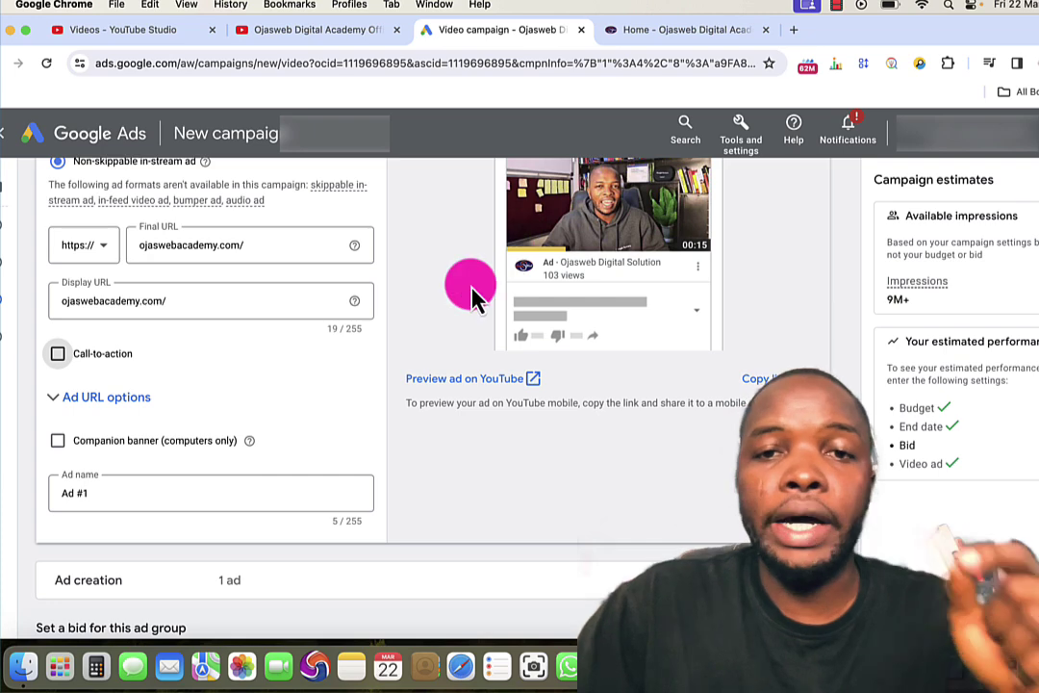
# Set the ad group's Target CPM bid to NGN 1,000.00
pyautogui.scroll(-6, 382, 354)
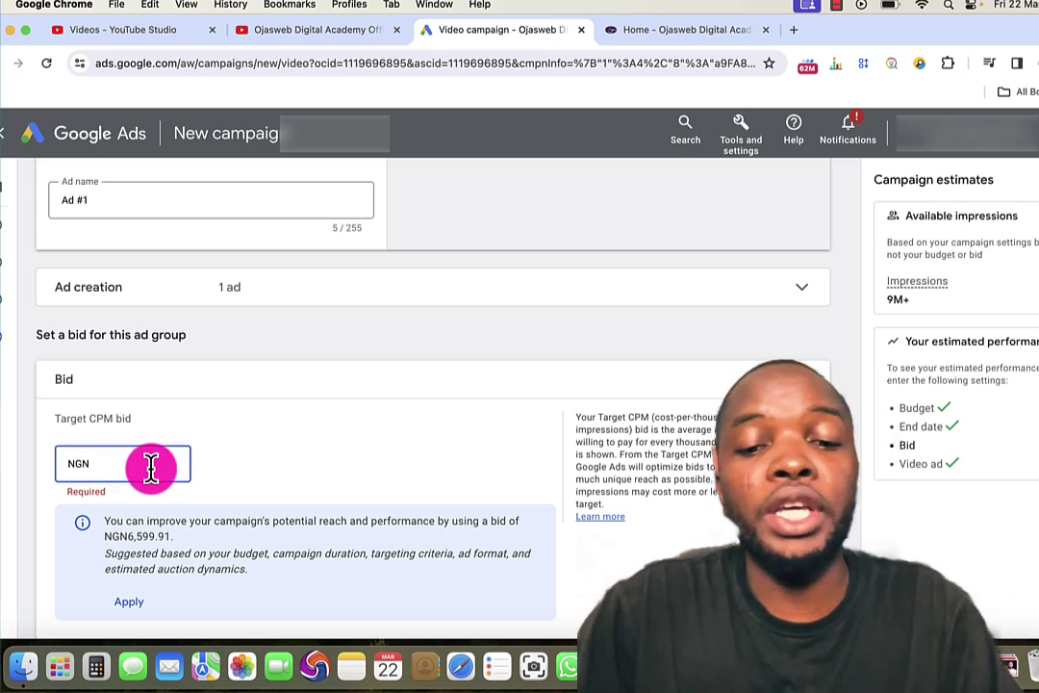
pyautogui.write('1,000.00')
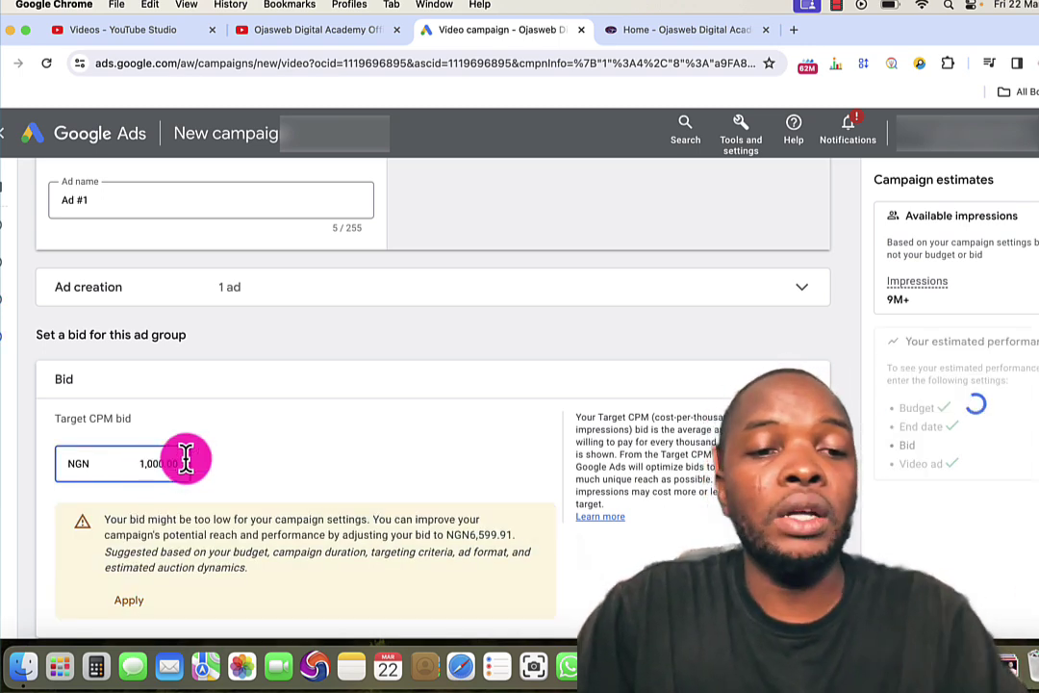
pyautogui.click(210, 466)
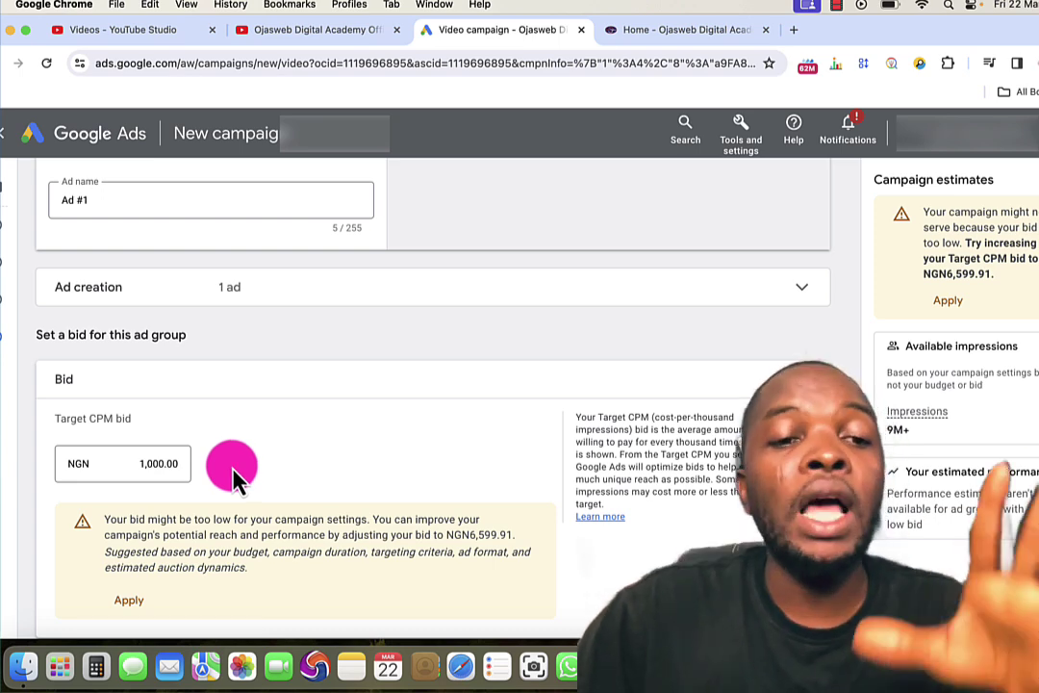
pyautogui.scroll(-1, 229, 471)
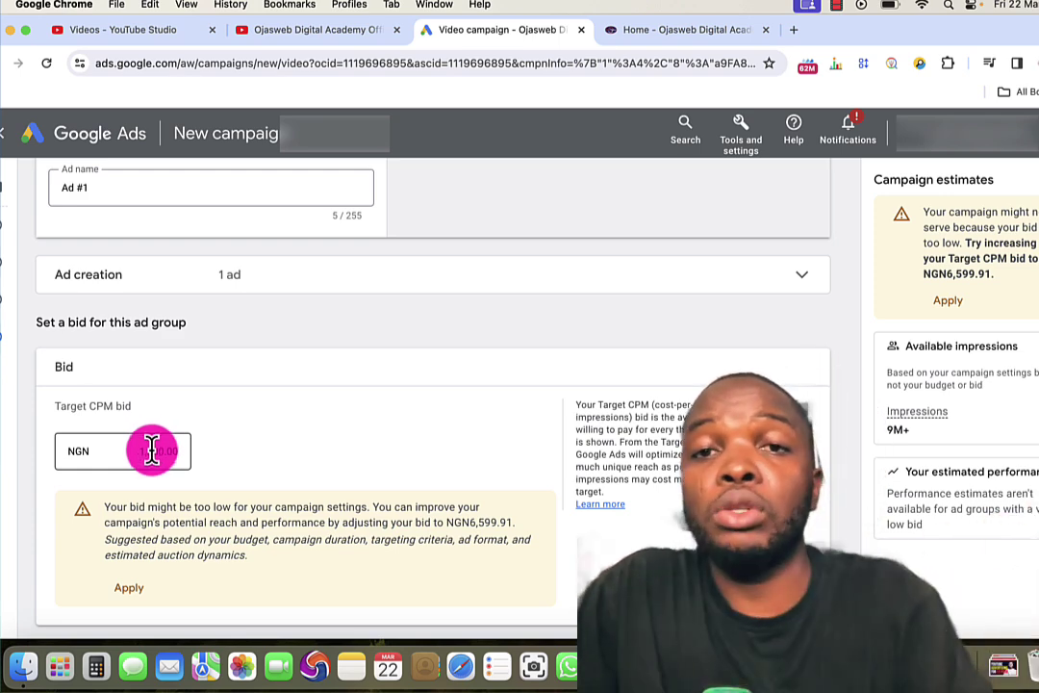
pyautogui.click(151, 450)
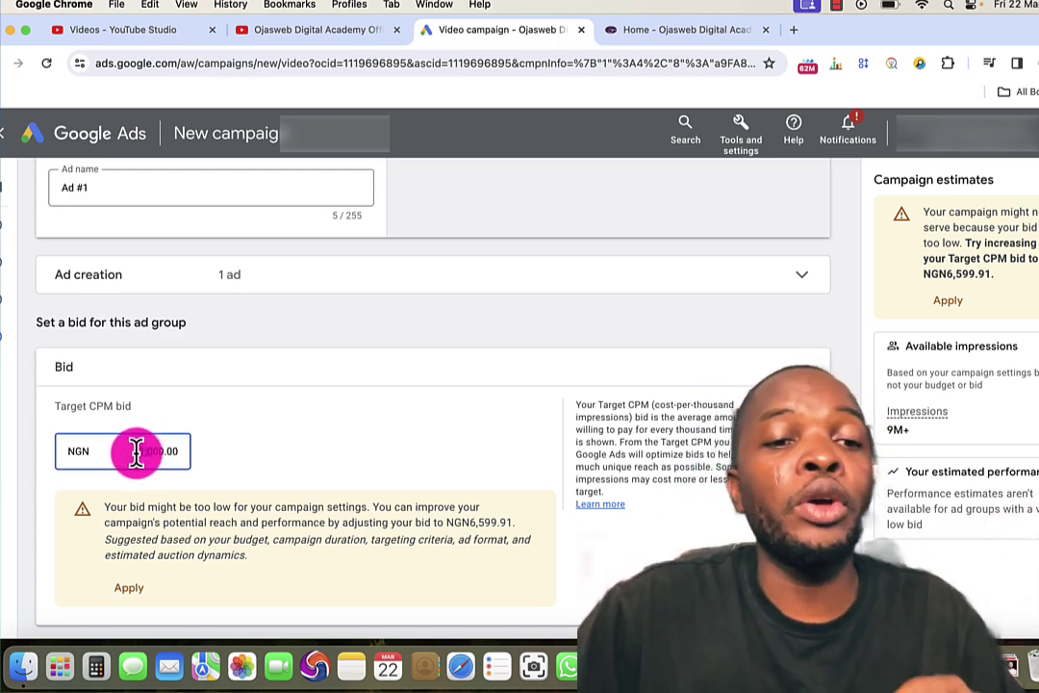
pyautogui.moveTo(135, 452); pyautogui.dragTo(305, 442)
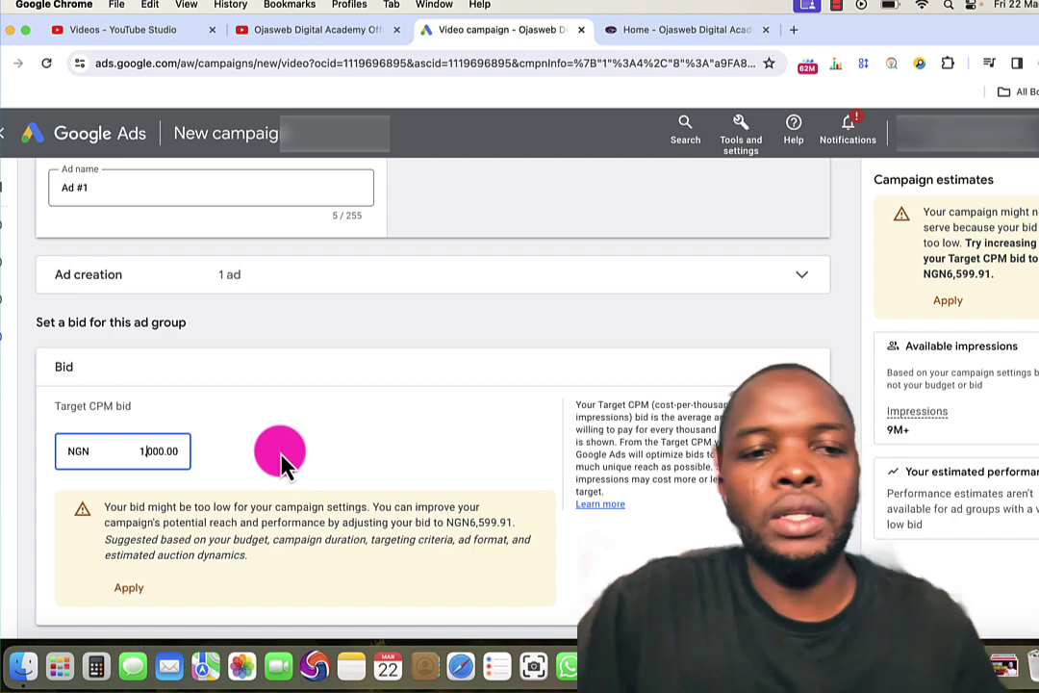
# Create the campaign and continue to its overview
pyautogui.scroll(-3, 281, 463)
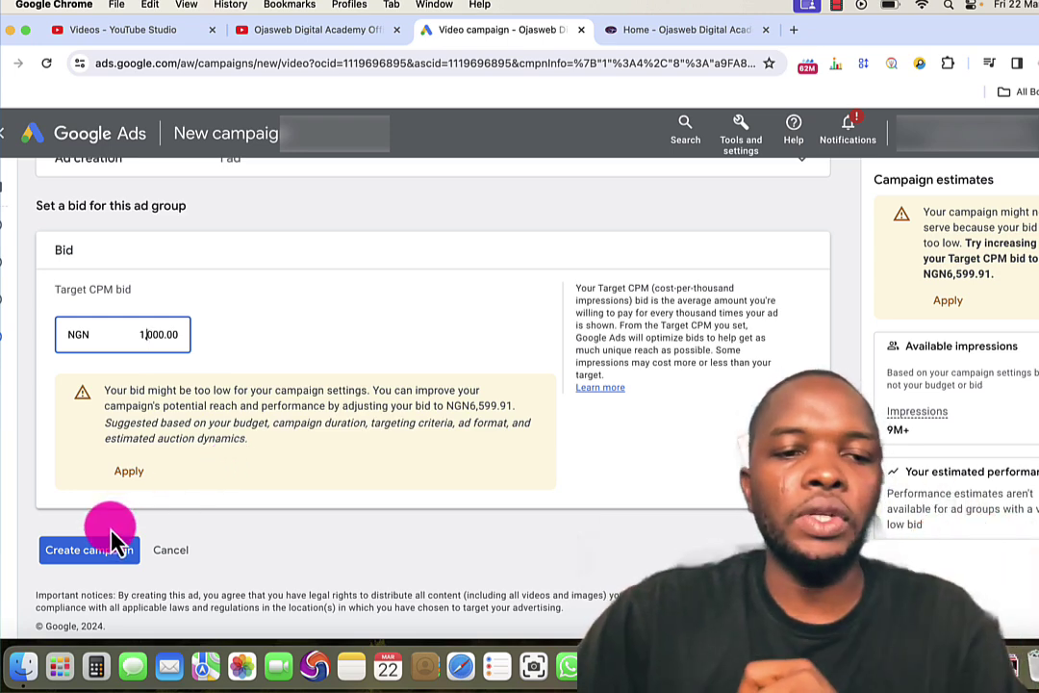
pyautogui.click(83, 555)
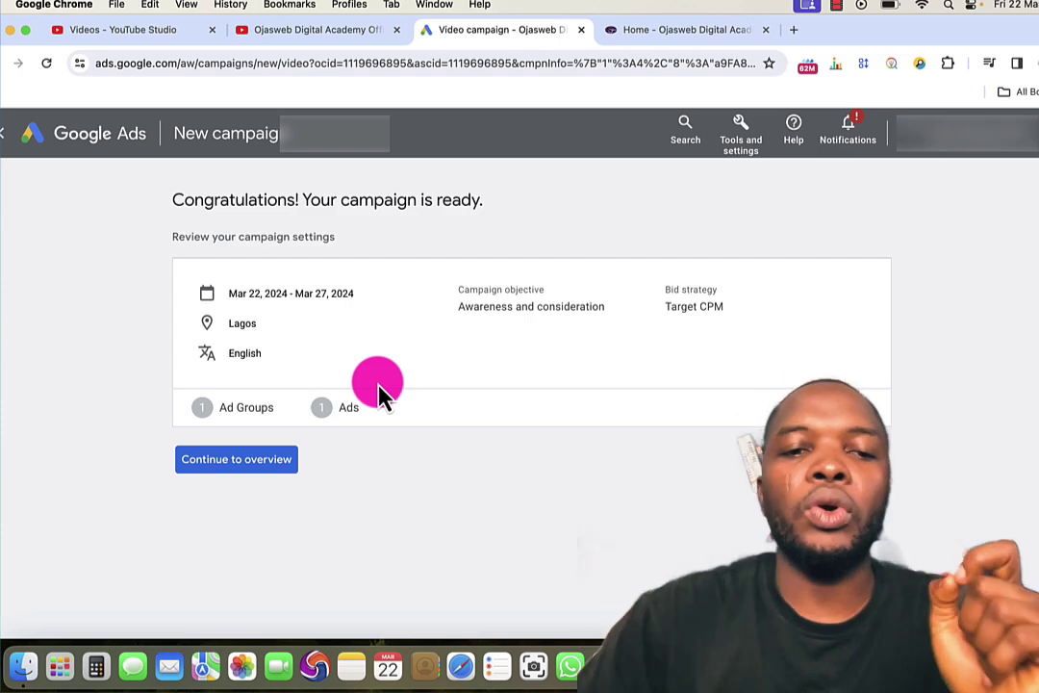
pyautogui.click(243, 462)
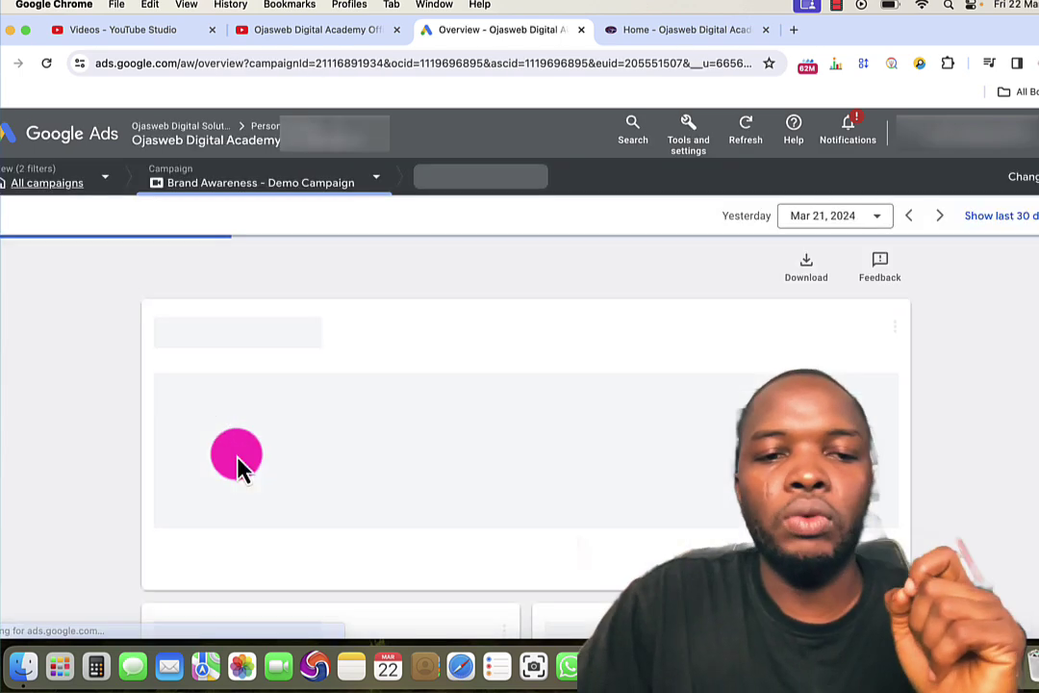